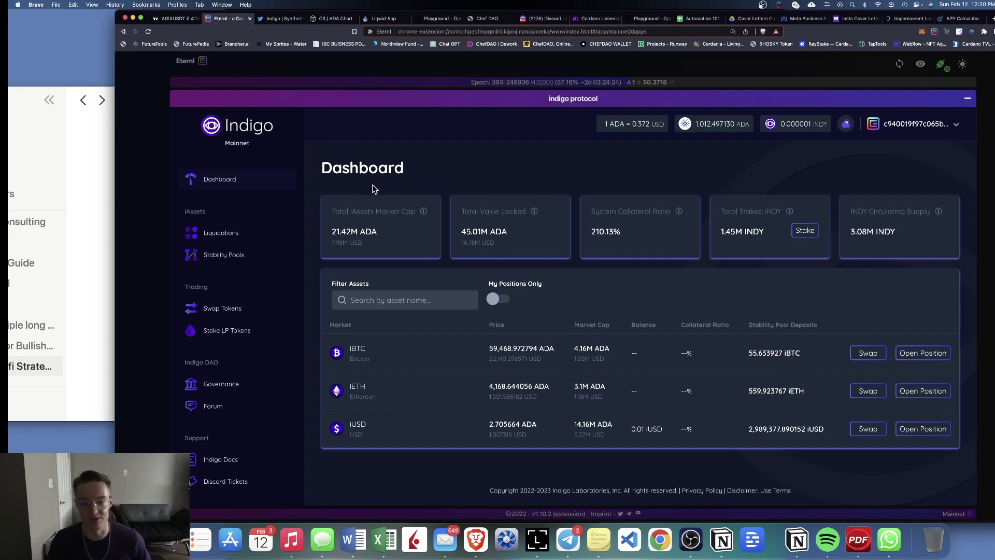
- Review the iETH and iUSD stability pool balances and the Liquidations list, then return to the Dashboard
left_click(226, 261)
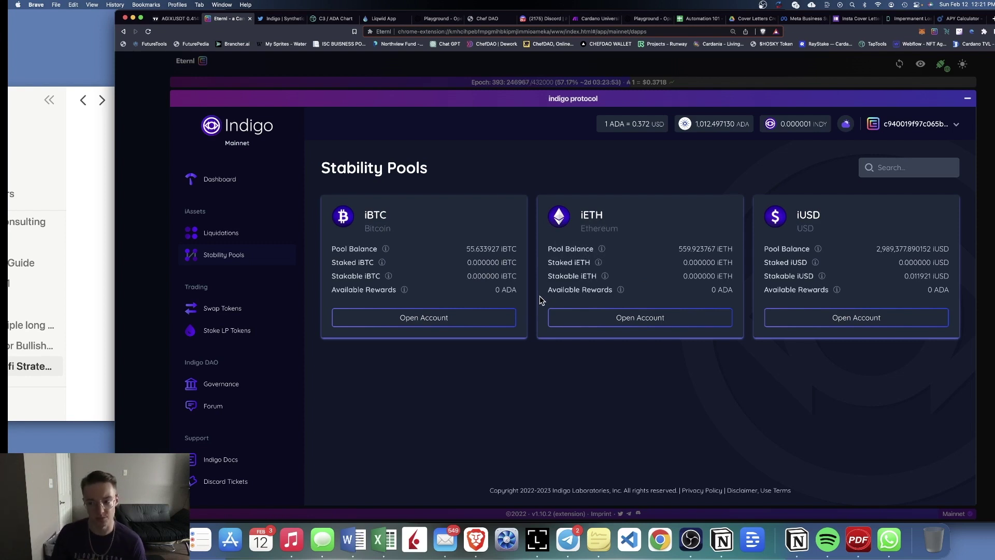
mouse_move(386, 251)
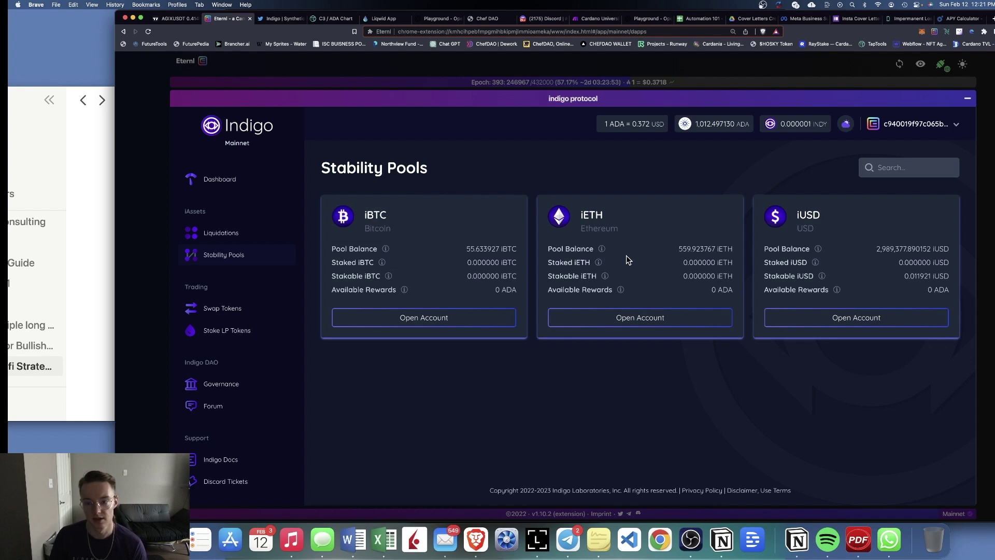
left_click_drag(679, 250, 692, 249)
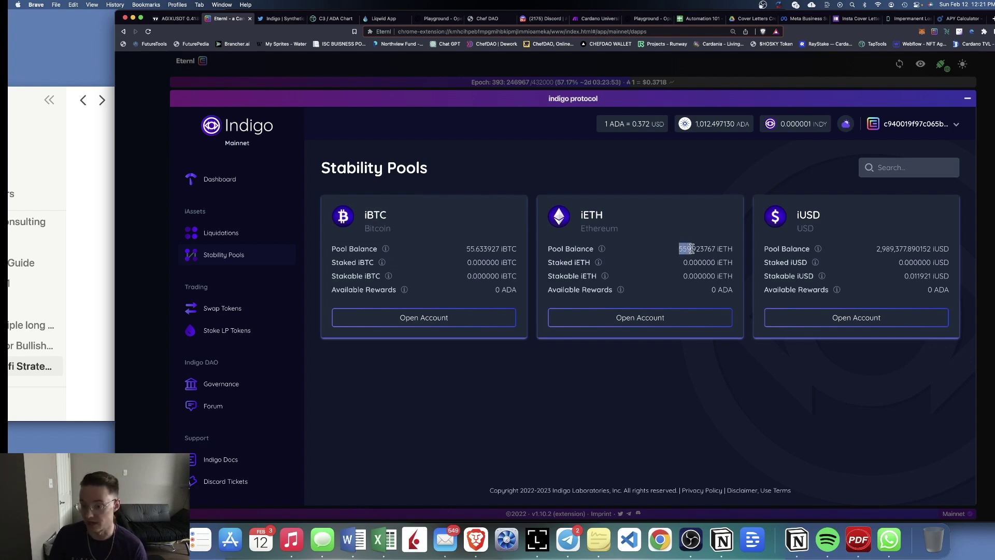
left_click_drag(877, 249, 915, 248)
left_click(823, 234)
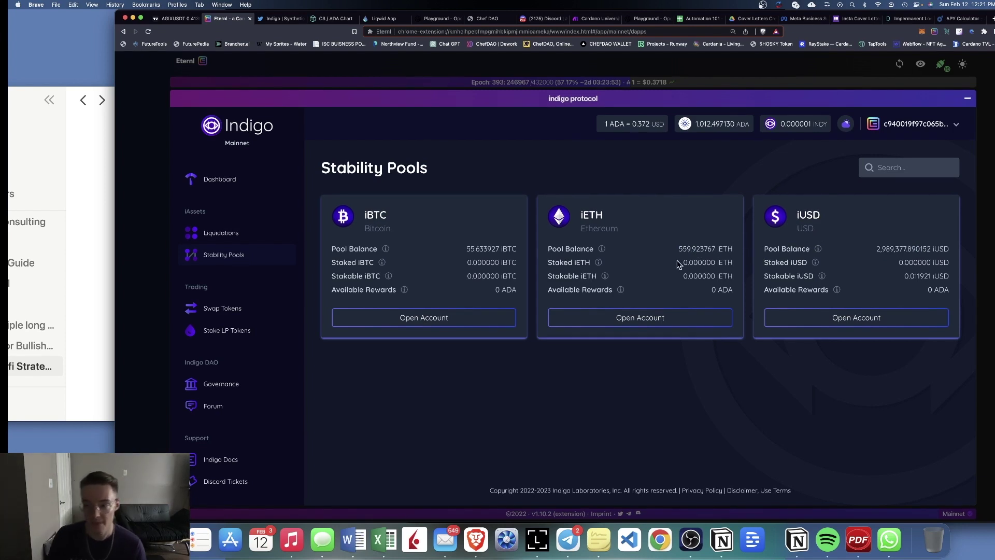
left_click(228, 240)
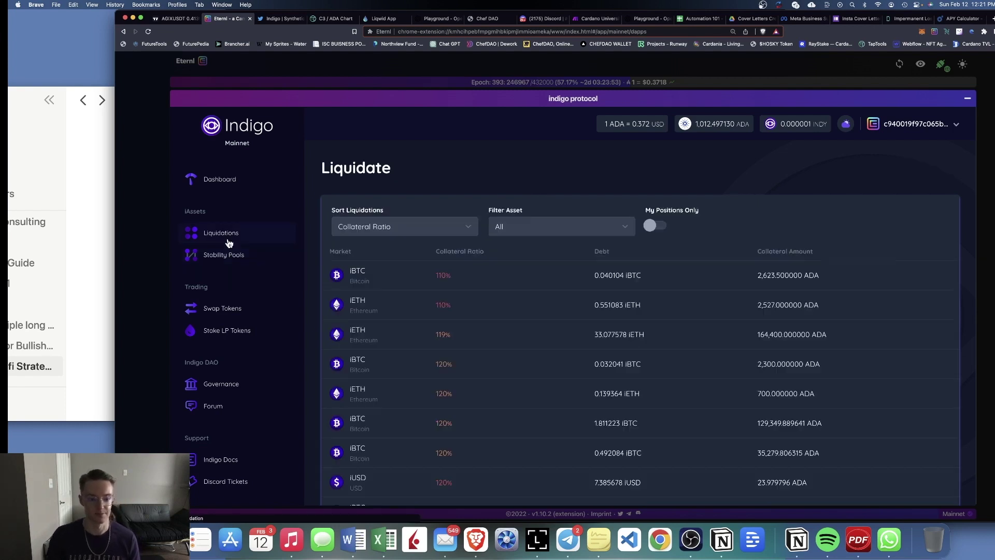
left_click(215, 179)
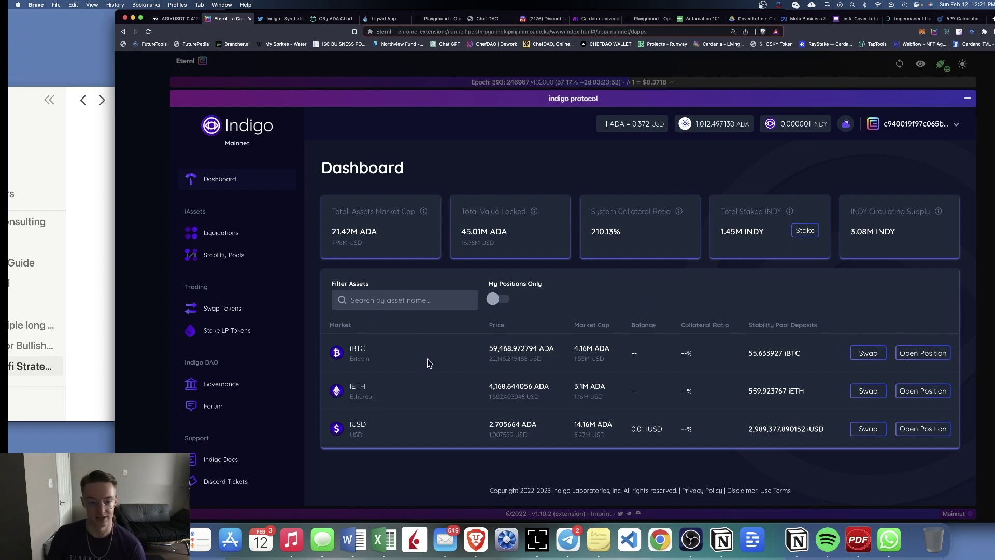
- Open an iBTC position with 1000 ADA collateral at 200%, minting 0.008407 iBTC, accepting the risk notice
left_click(922, 352)
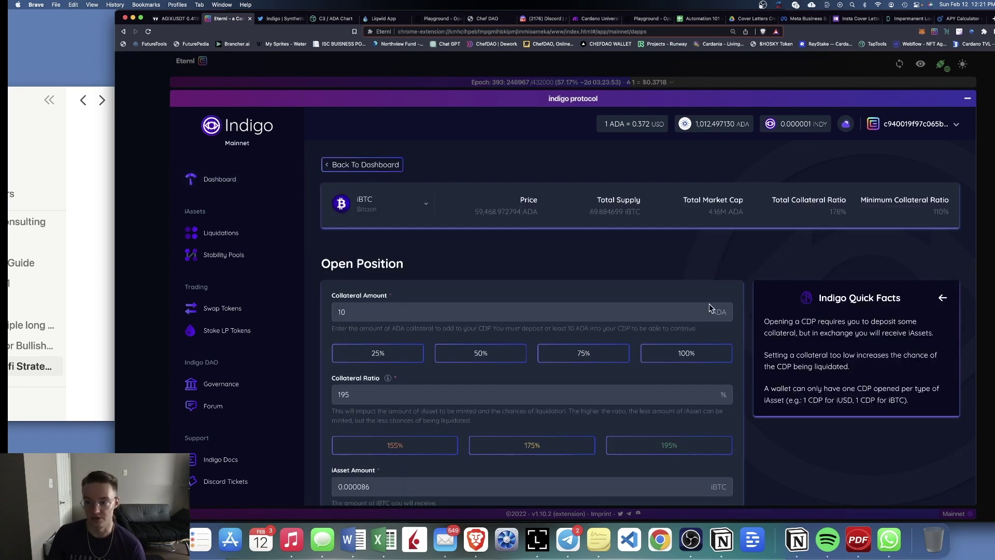
double_click(431, 313)
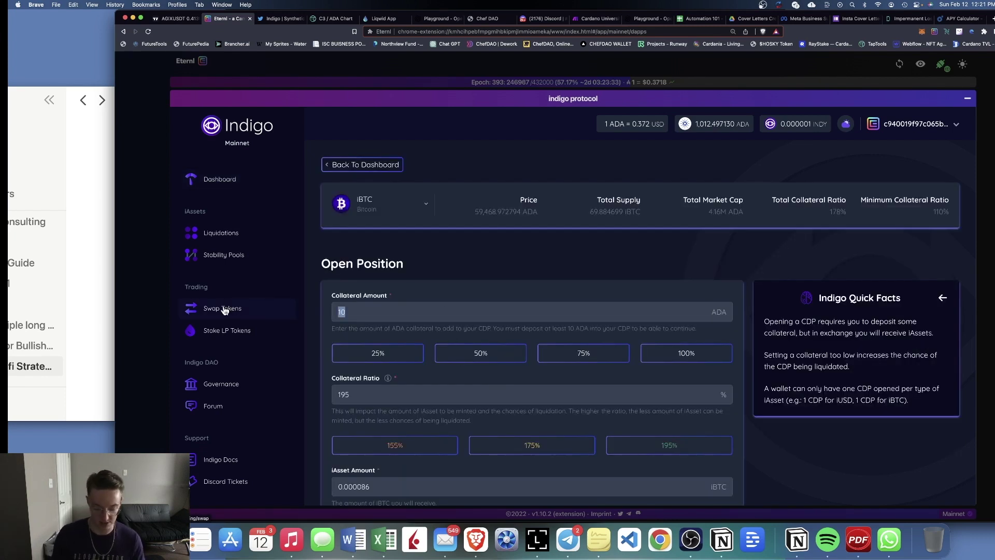
type("1000")
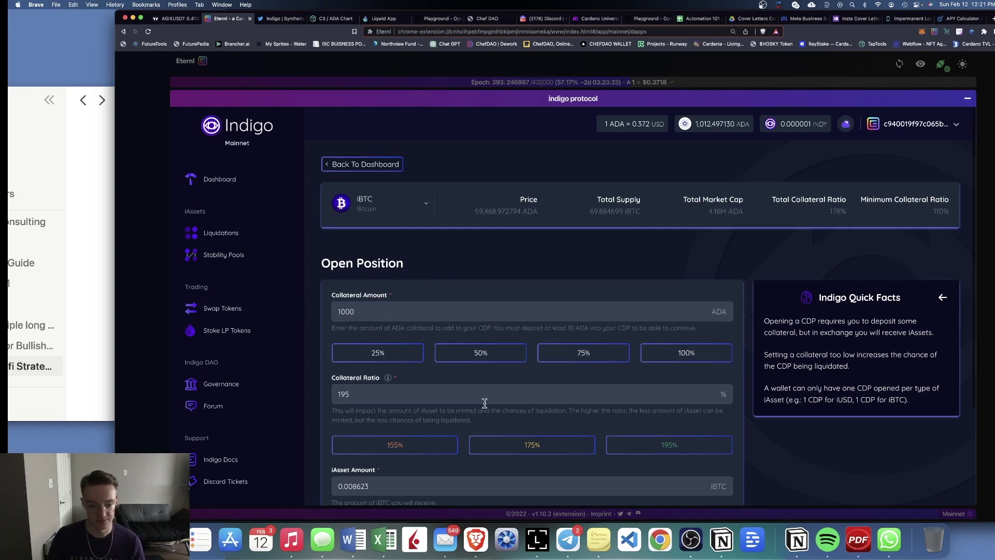
scroll(484, 363, "down", 3)
double_click(363, 313)
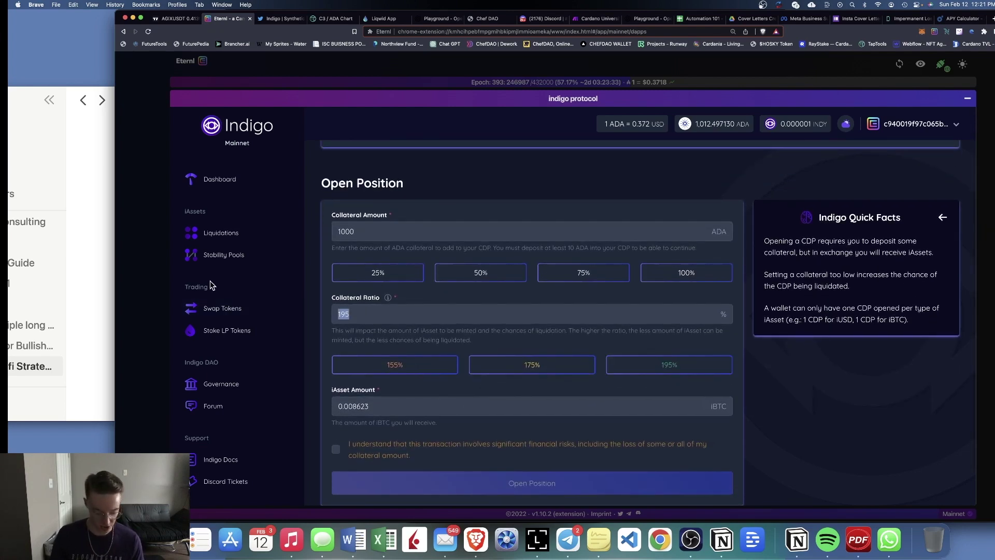
type("200")
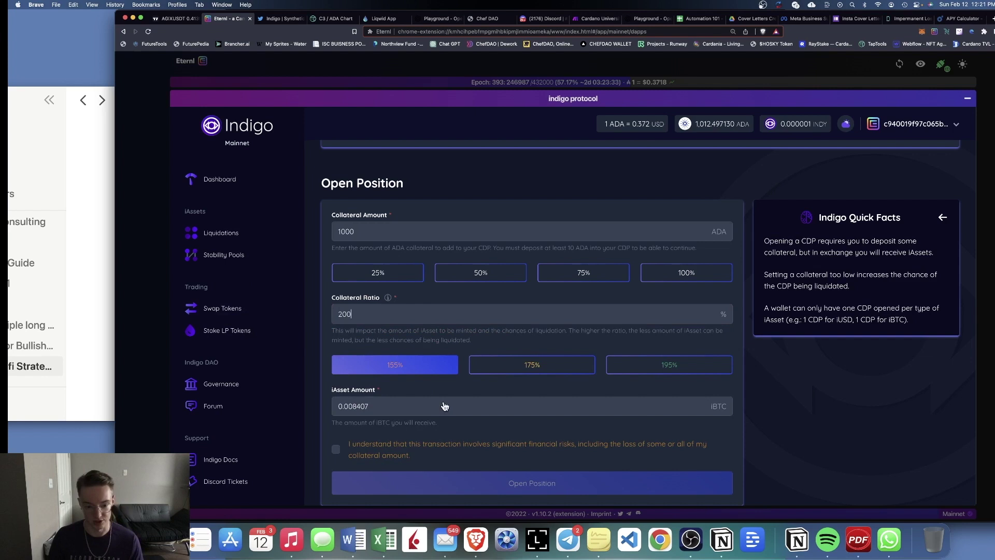
left_click_drag(374, 407, 268, 403)
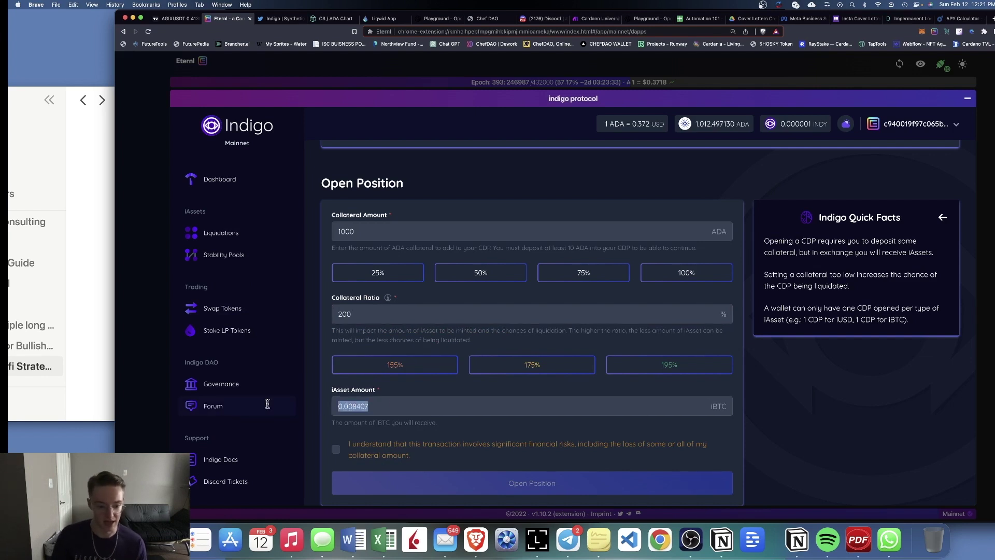
left_click(406, 407)
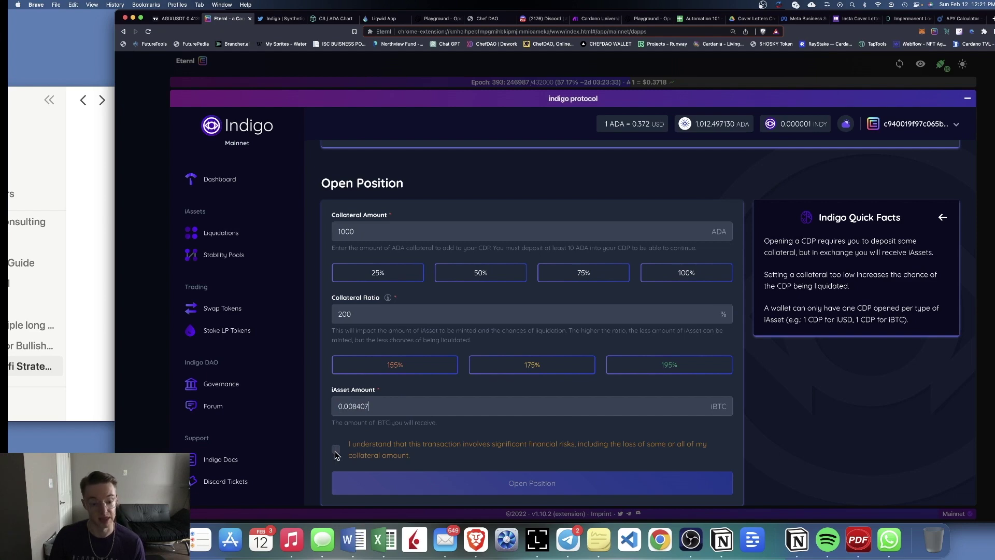
left_click(336, 449)
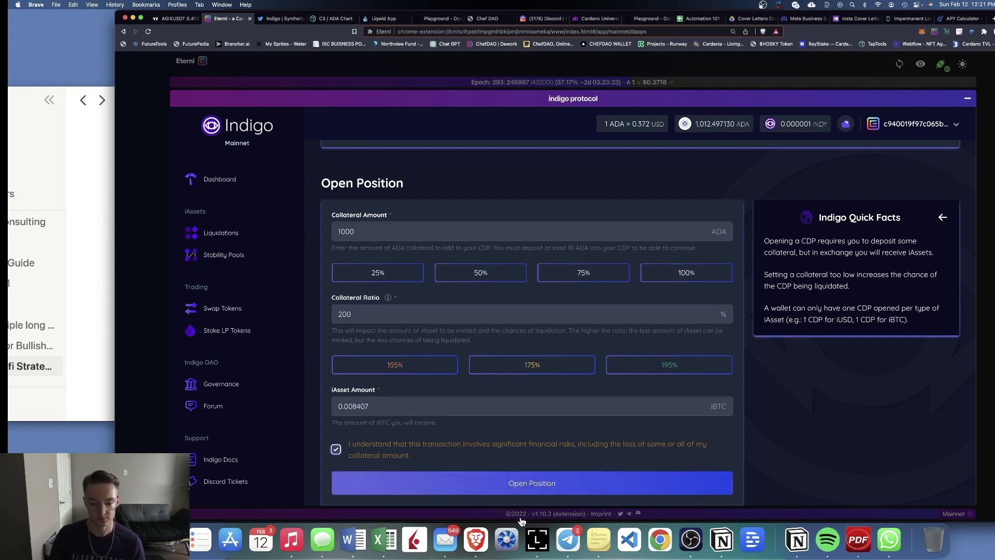
left_click(518, 484)
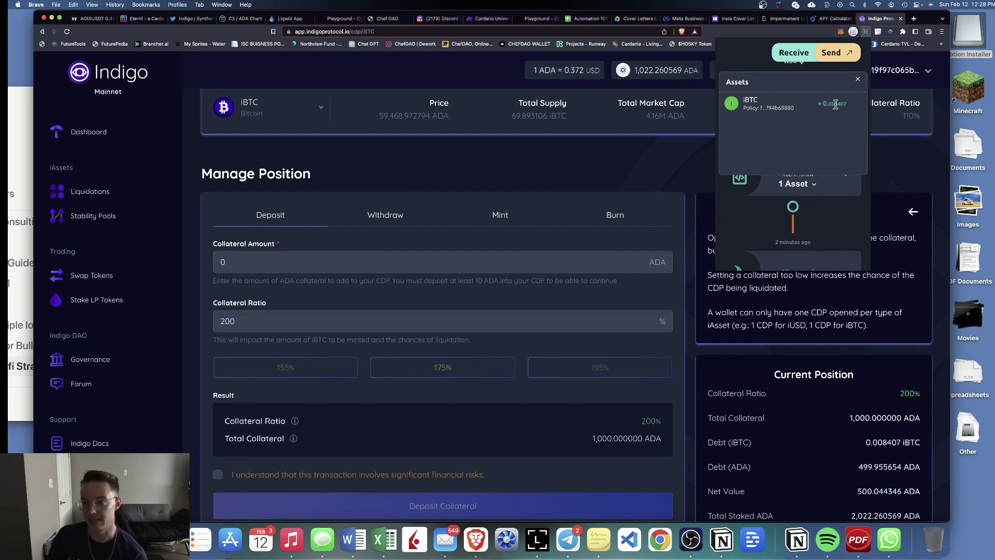
- Dismiss the Nami wallet popup and look over the new iBTC position's collateral and debt
left_click(788, 193)
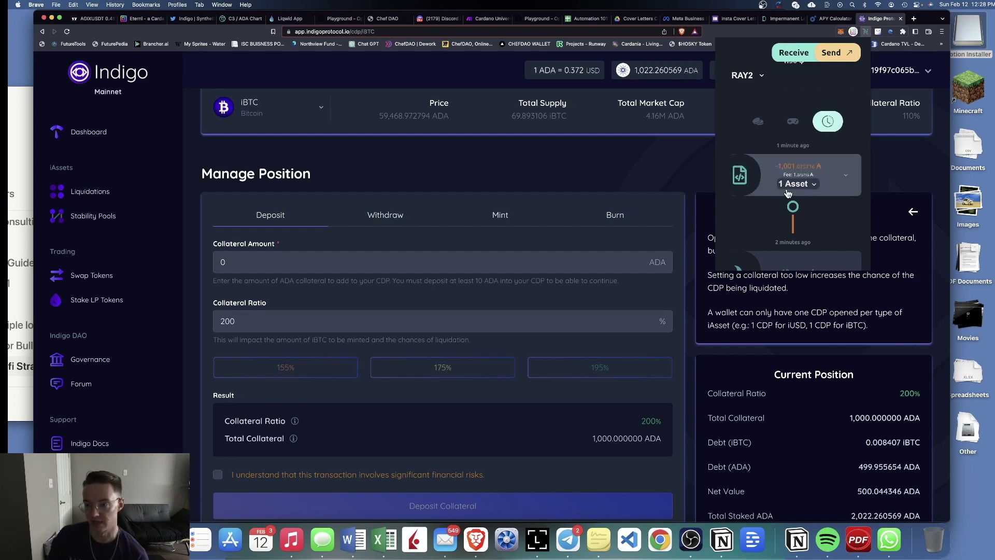
left_click(567, 152)
scroll(270, 176, "up", 2)
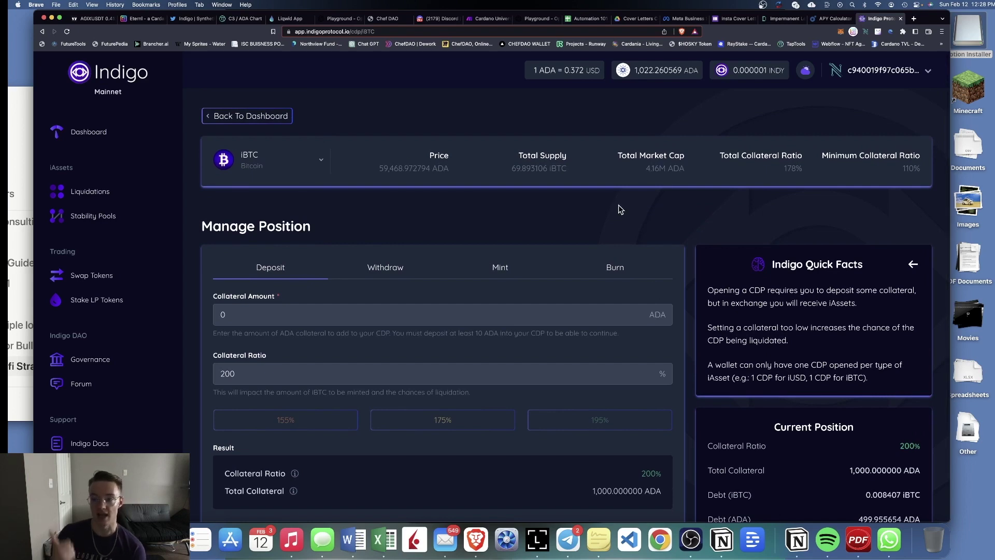
scroll(620, 210, "down", 3)
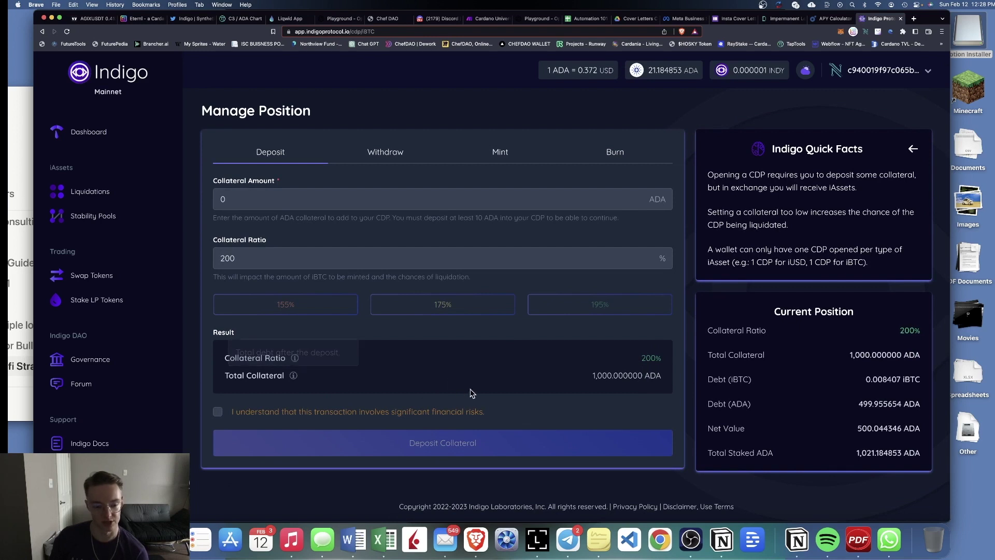
mouse_move(294, 361)
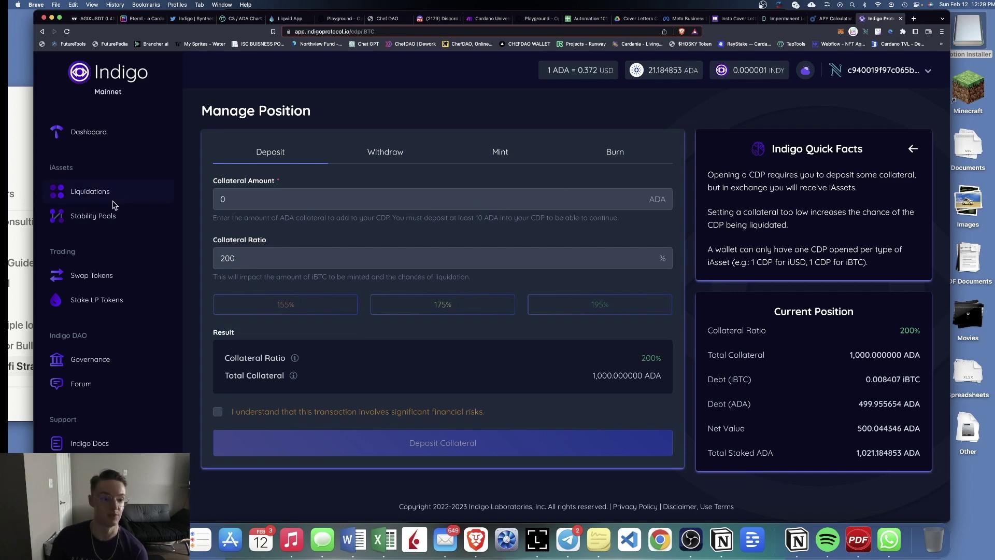
- Open an iBTC stability pool account with 100% of the iBTC balance, signing with the wallet password
left_click(93, 216)
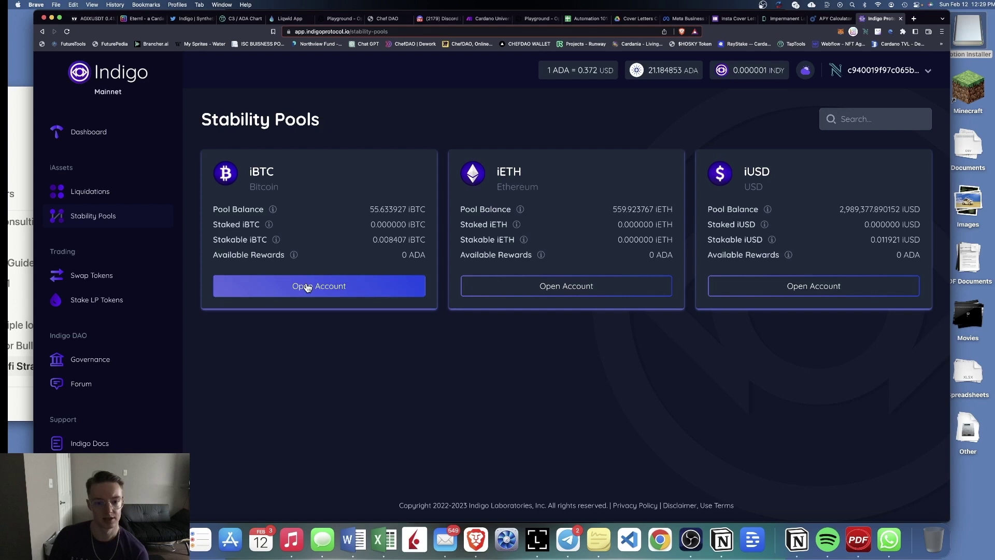
left_click(307, 288)
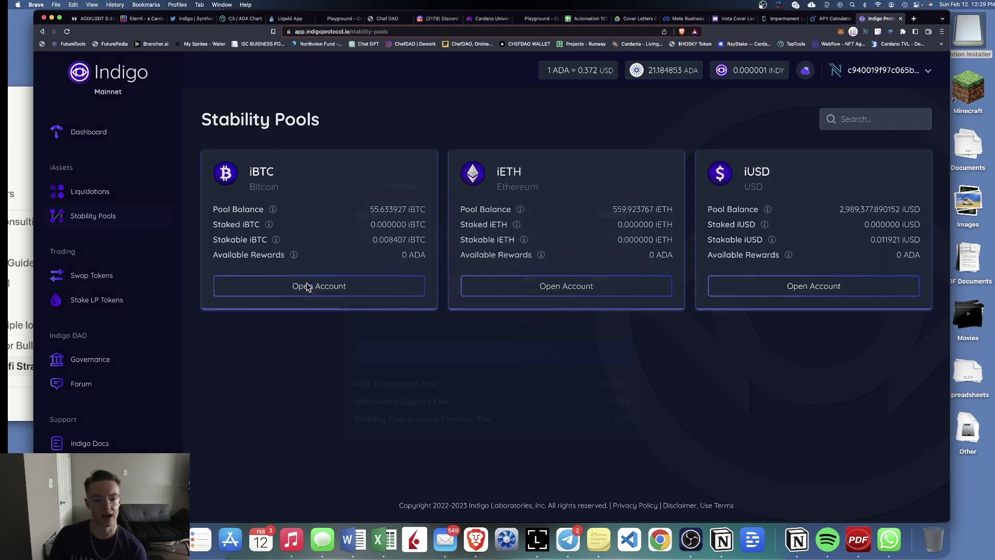
left_click(596, 271)
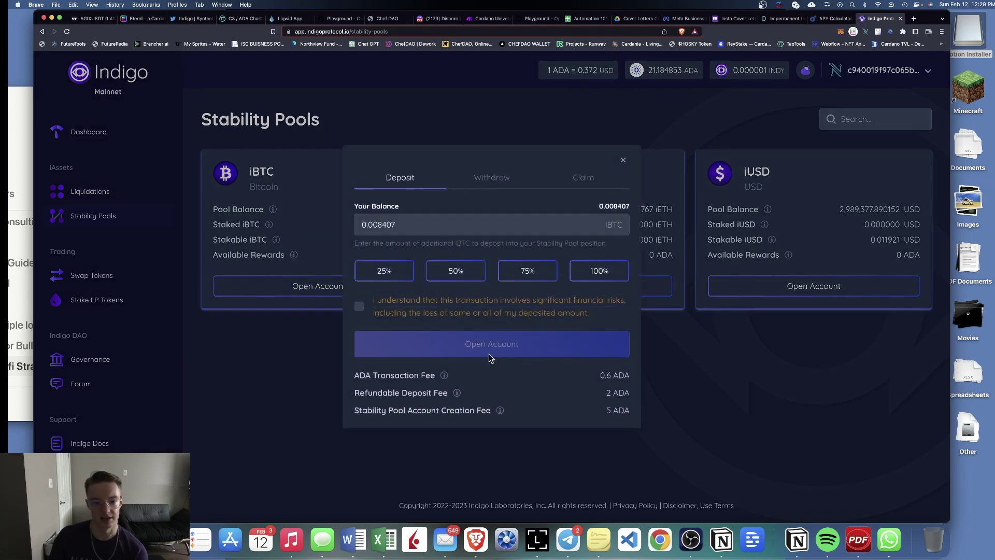
left_click(362, 309)
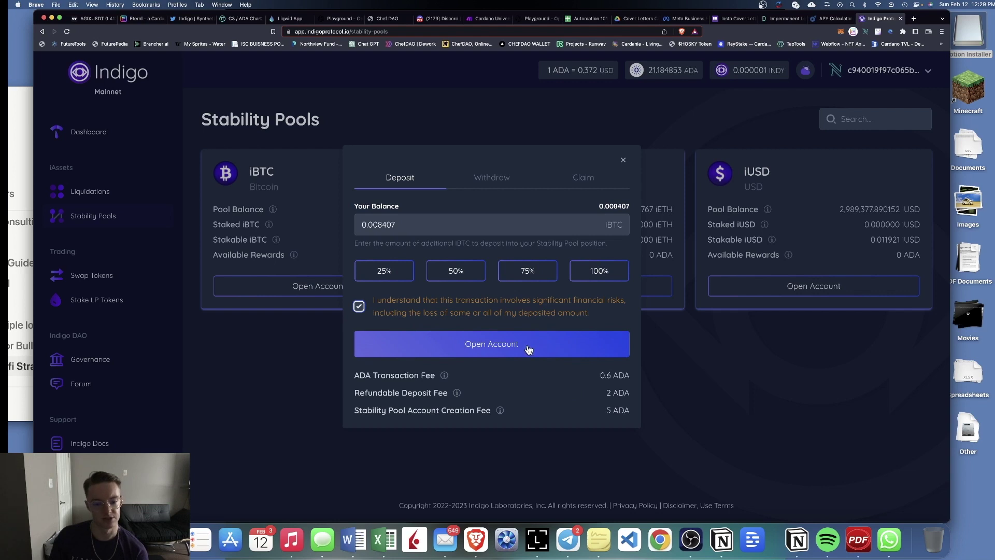
mouse_move(457, 395)
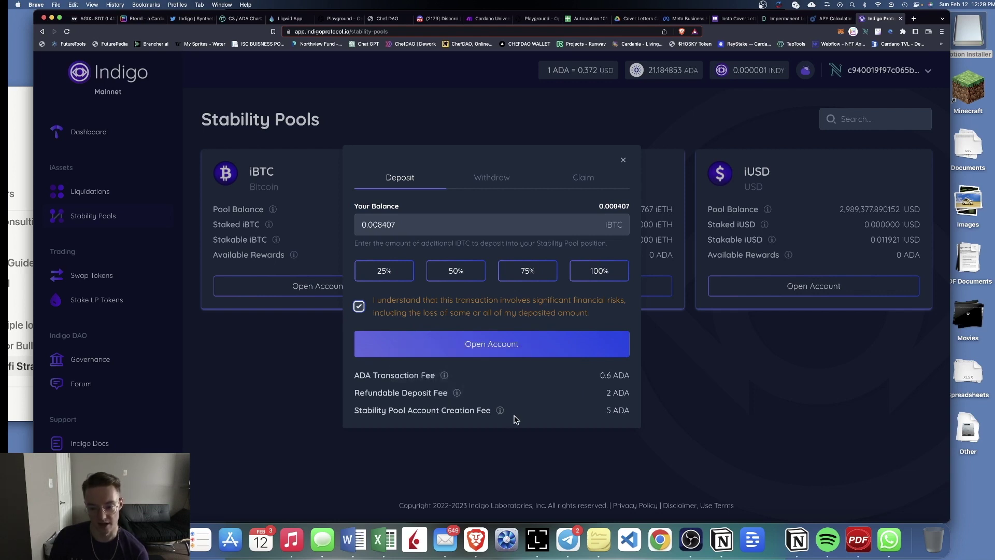
mouse_move(502, 415)
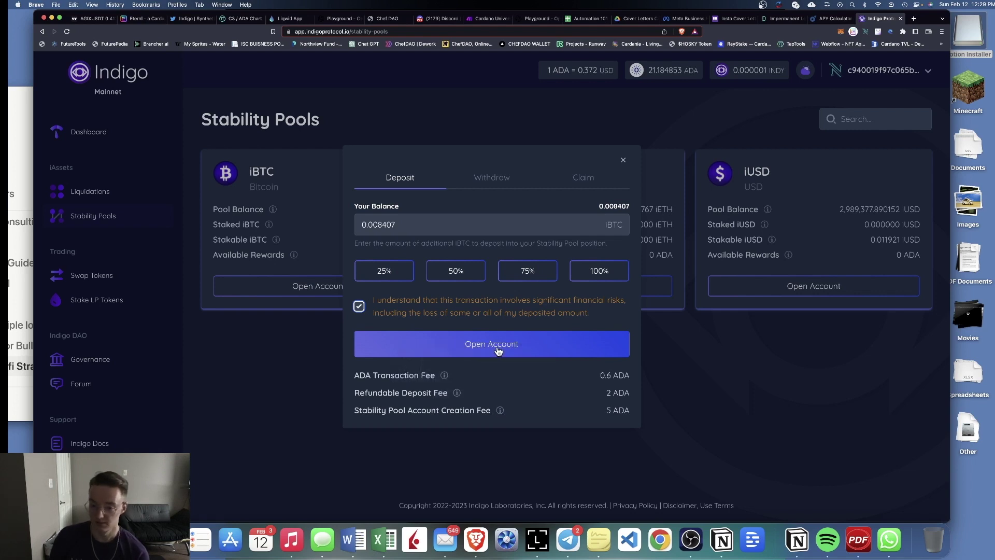
left_click(455, 355)
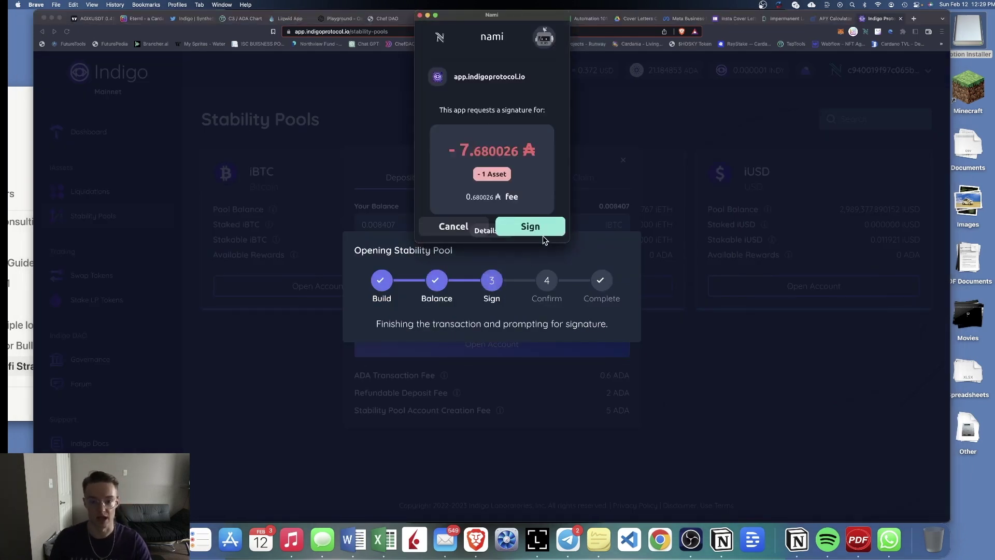
left_click(539, 229)
type("••")
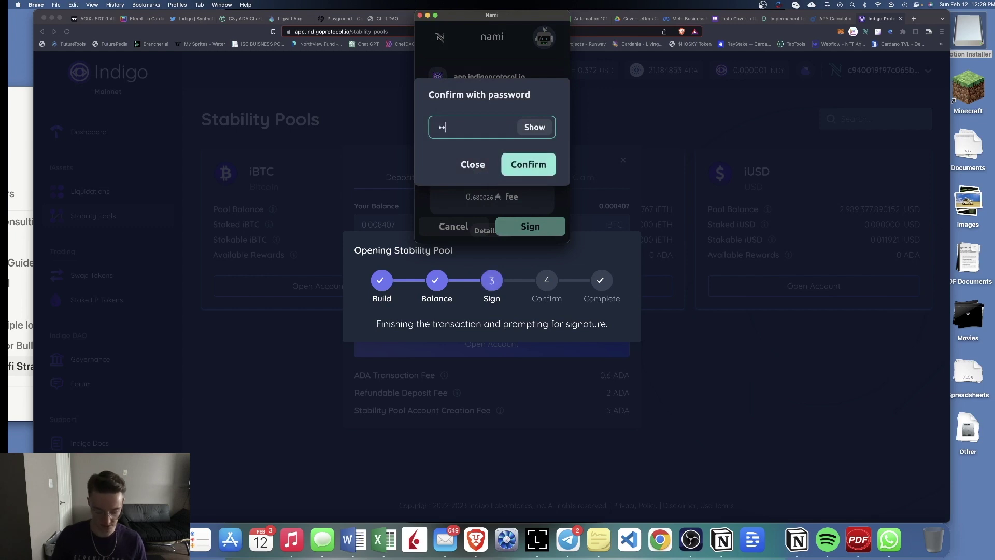
key("Return")
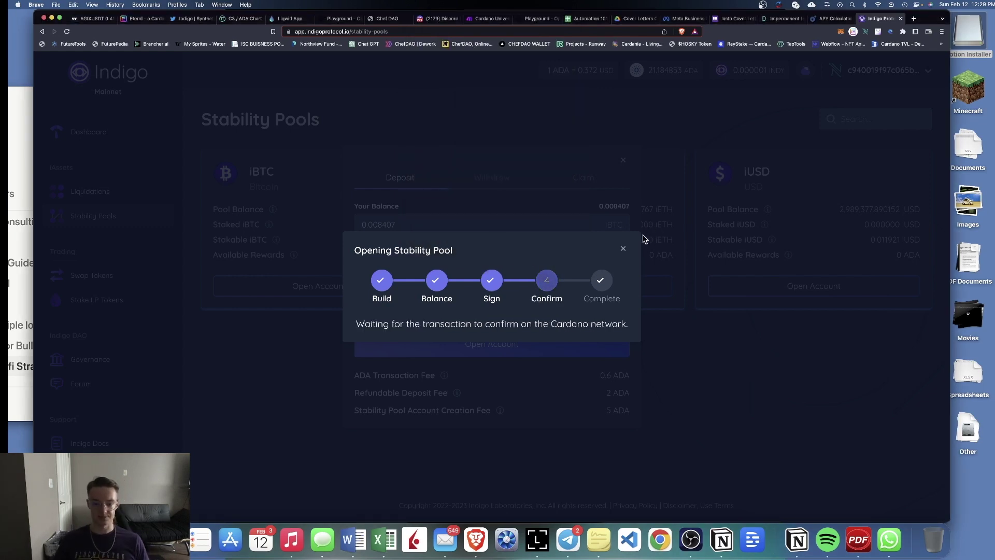
left_click(624, 248)
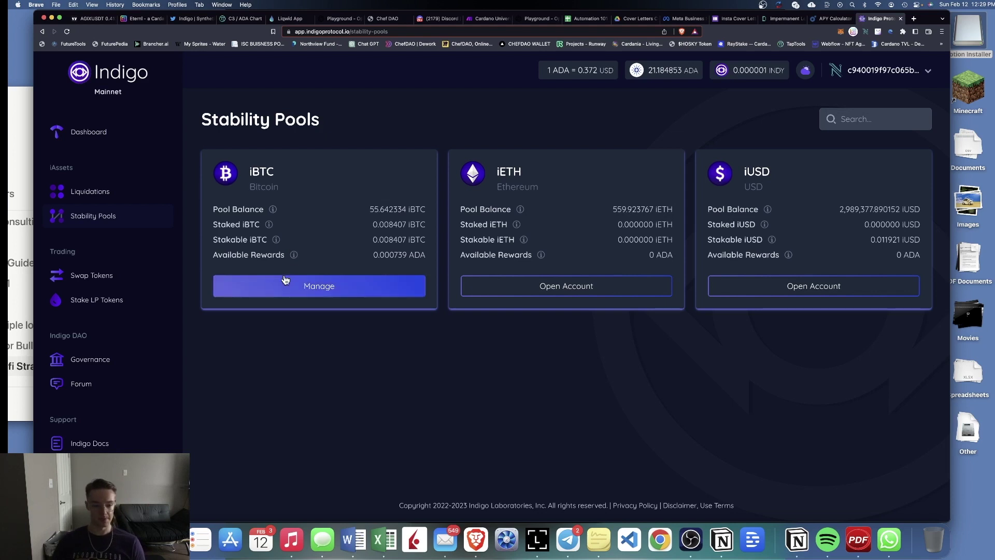
- Inspect the iBTC pool account's claim and deposit options, checking the 0.000739 ADA rewards
mouse_move(292, 260)
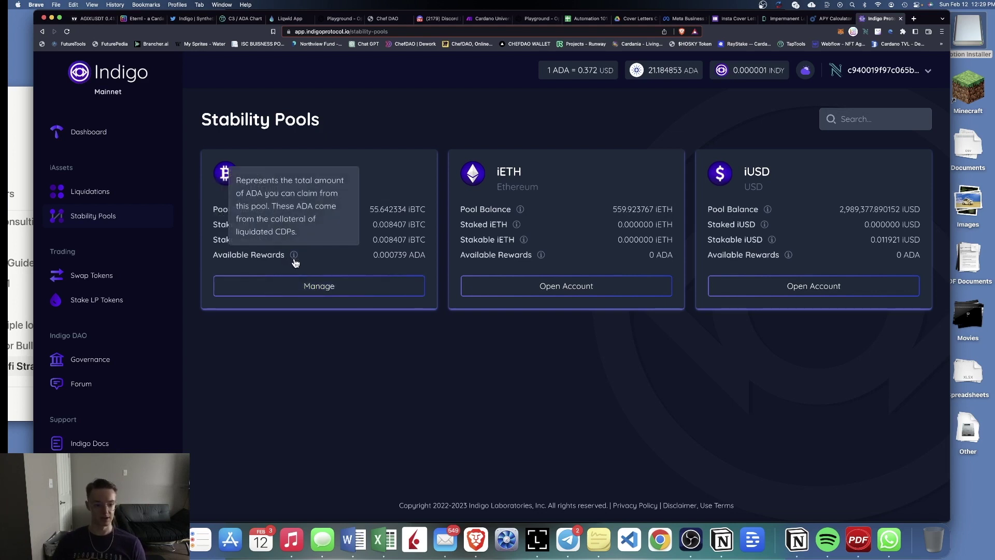
left_click(307, 286)
left_click(560, 191)
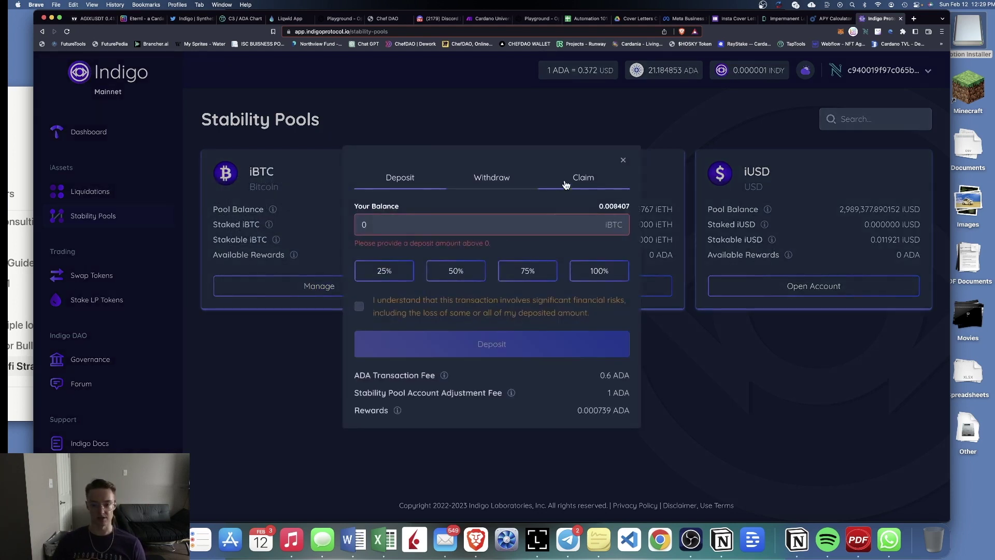
left_click(407, 253)
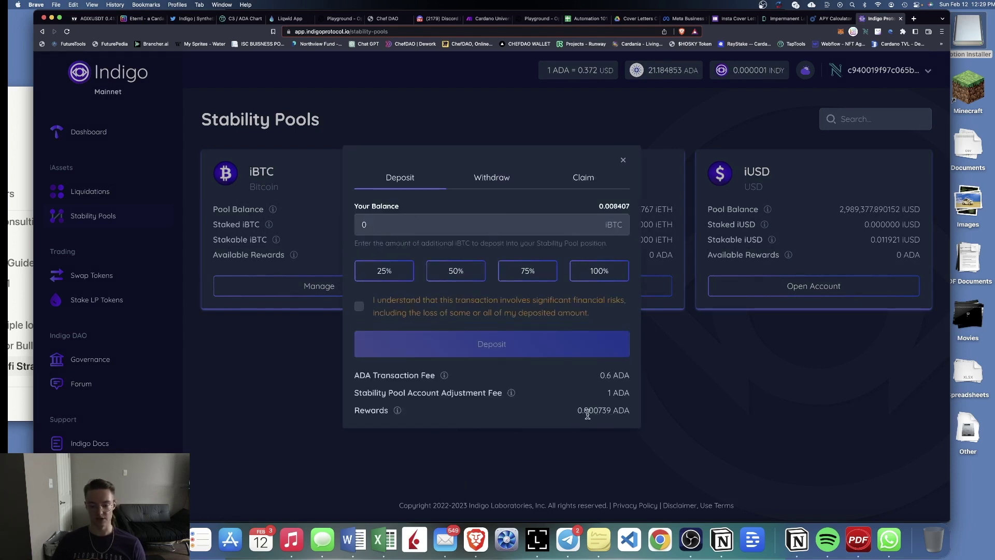
left_click_drag(584, 413, 611, 410)
left_click(533, 415)
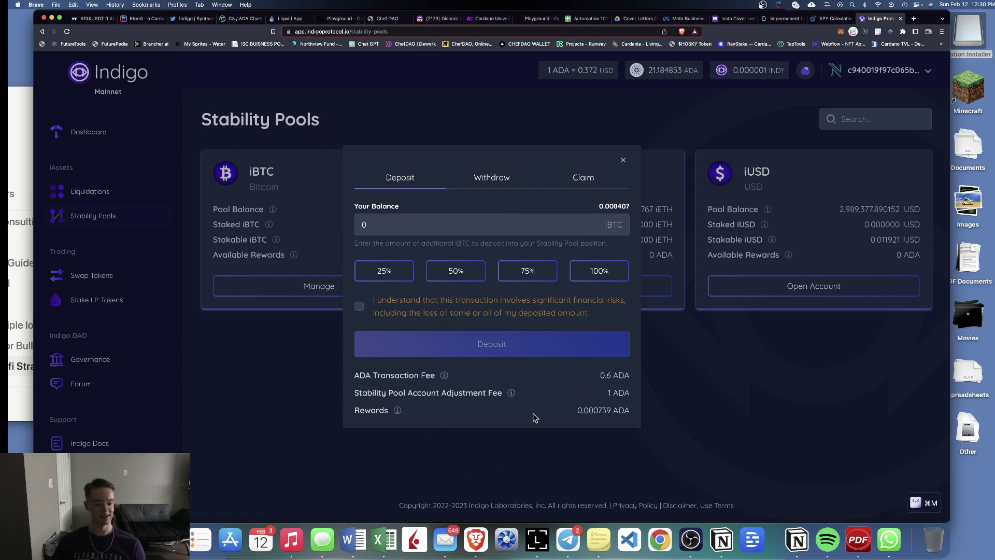
- Check the Dashboard's 0.01 iBTC balance, then switch to Indigo's January review tweet
key("super+bracketleft")
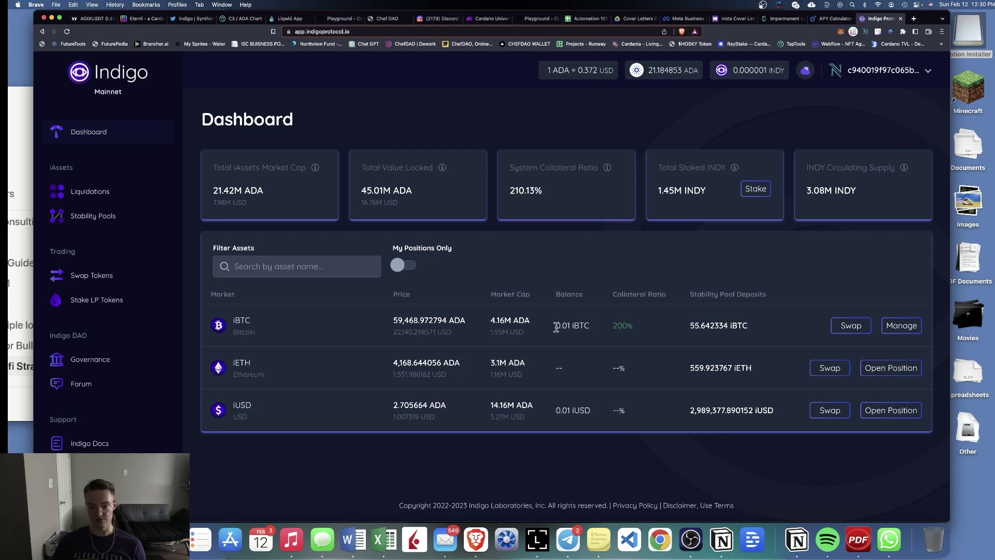
left_click_drag(554, 328, 589, 326)
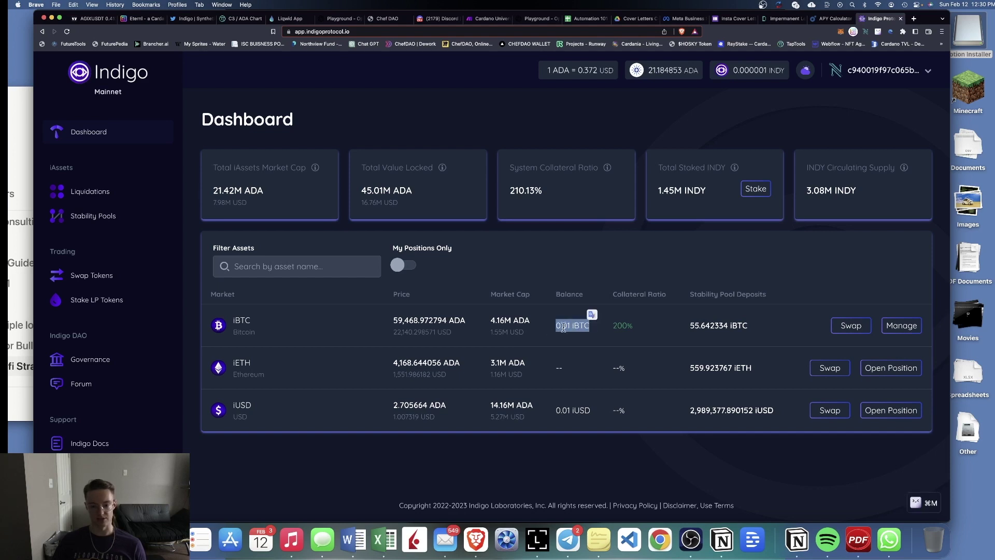
left_click(569, 326)
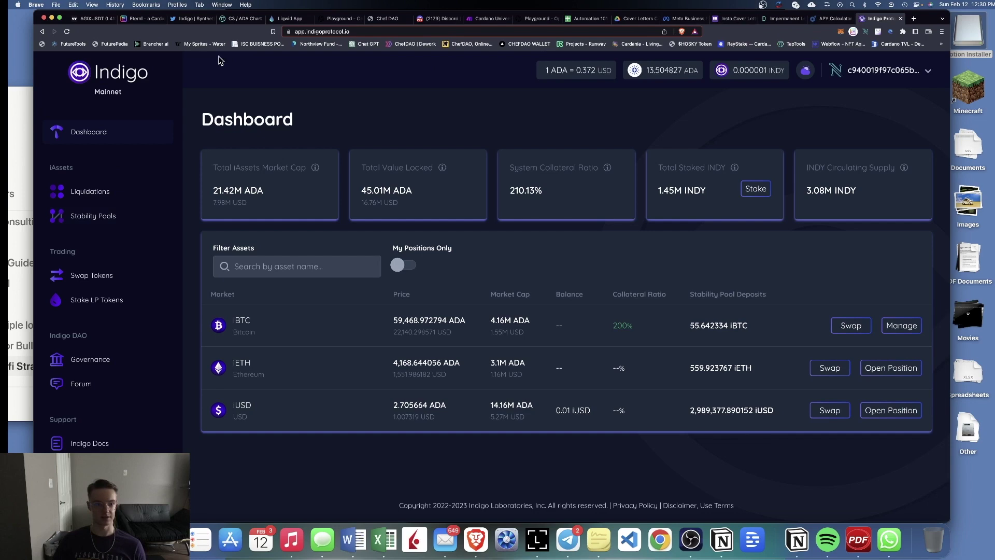
left_click(196, 19)
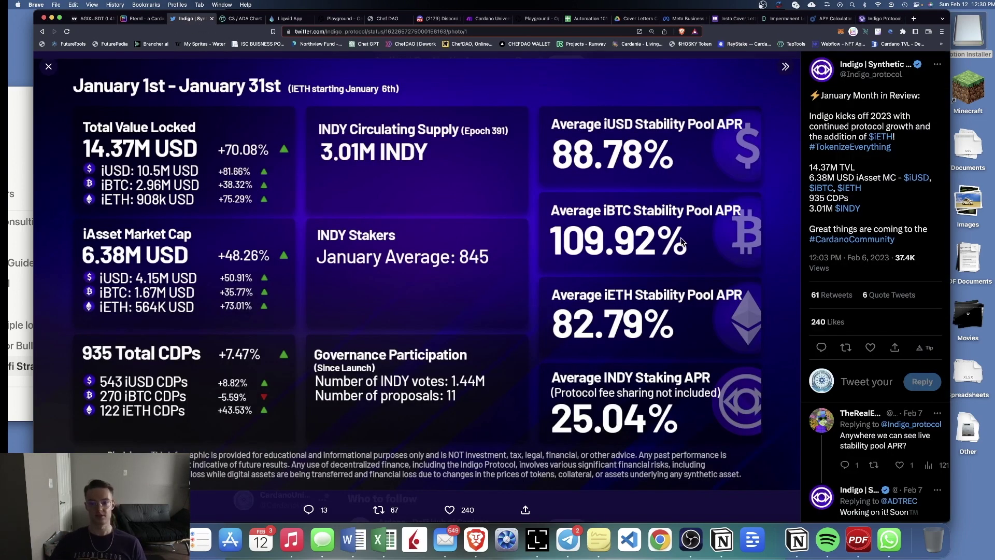
- Close the enlarged January review image and bring up the 'Indigo iBTC Defi Strategy' Notion page
left_click_drag(553, 215, 656, 218)
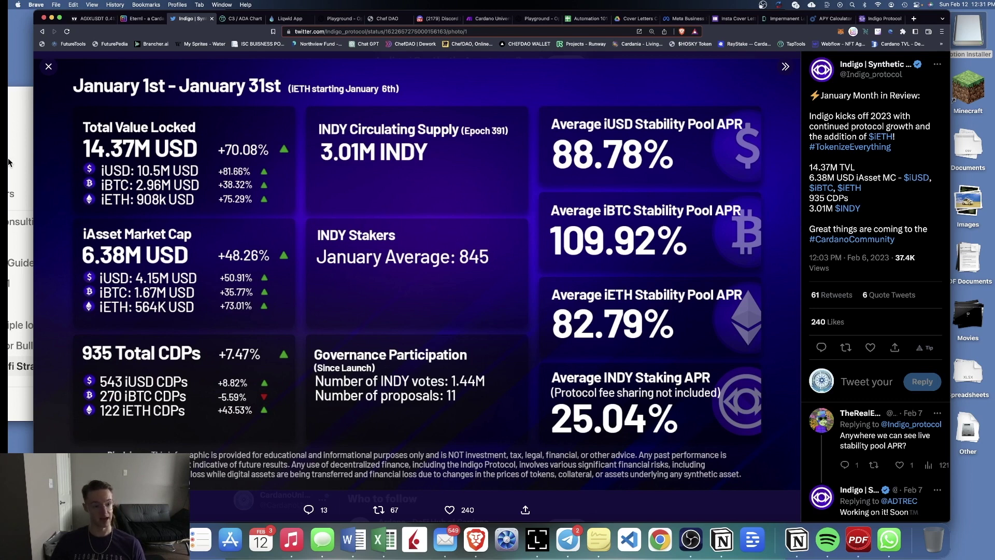
left_click(48, 66)
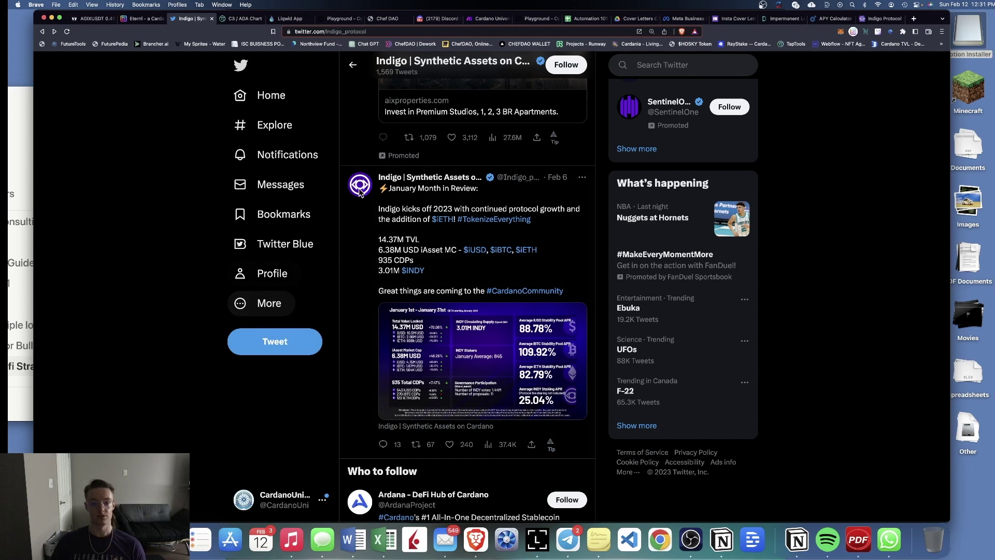
left_click(21, 117)
scroll(317, 197, "up", 5)
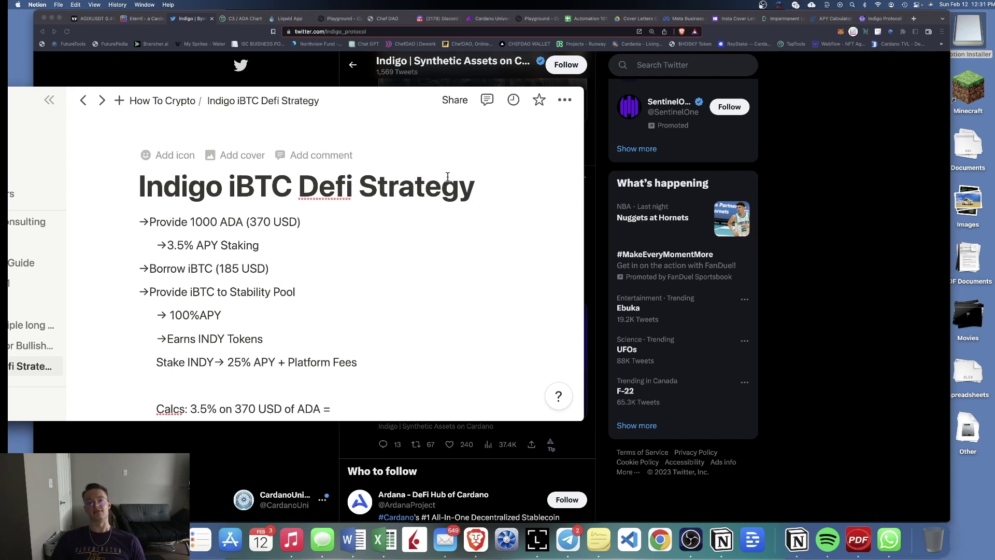
scroll(448, 180, "down", 2)
left_click_drag(191, 180, 243, 179)
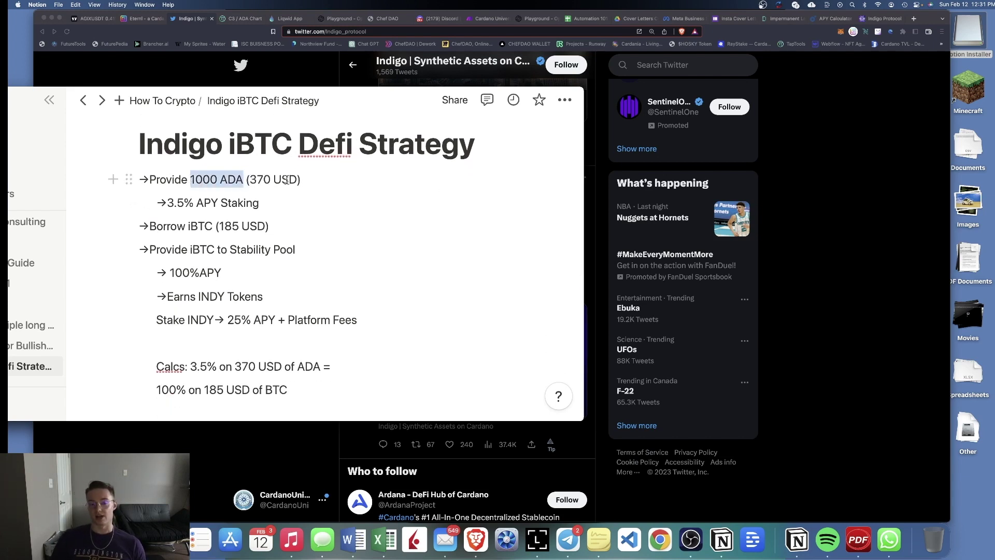
left_click_drag(267, 204, 160, 199)
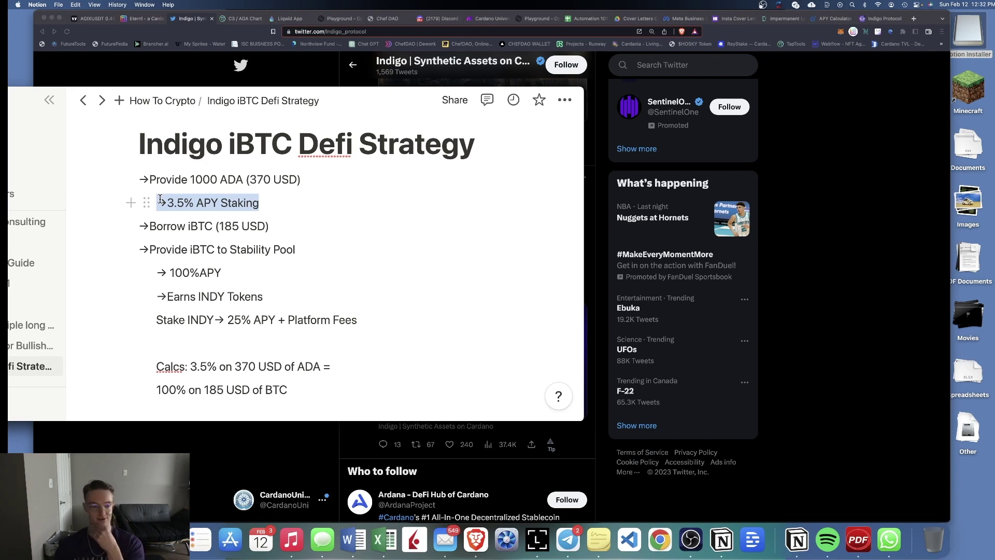
scroll(223, 176, "down", 1)
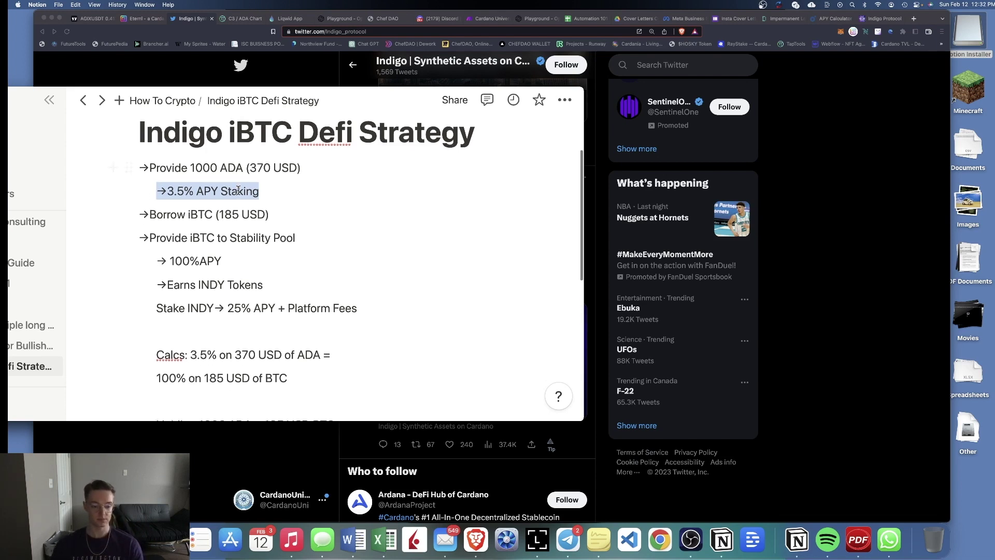
left_click(275, 191)
scroll(275, 191, "down", 1)
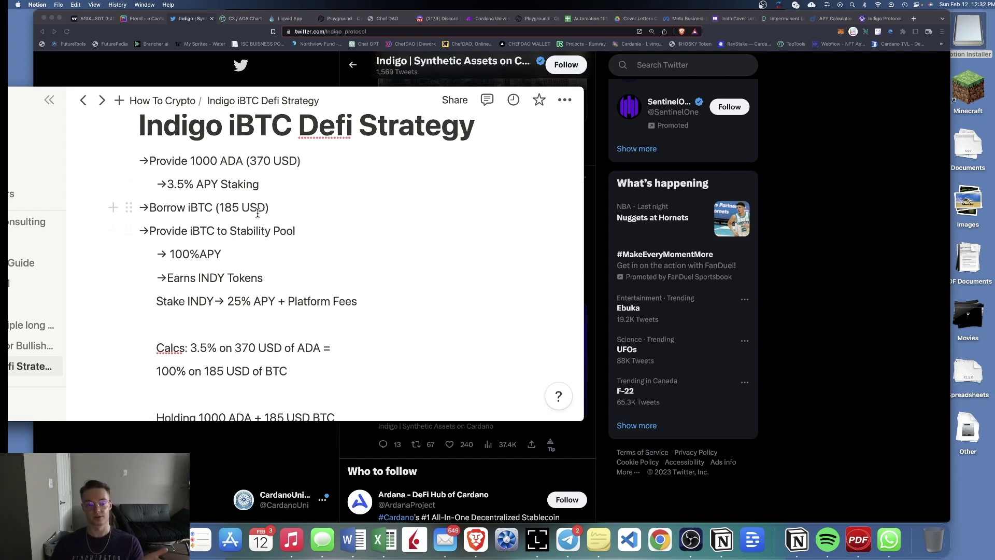
left_click_drag(269, 208, 213, 209)
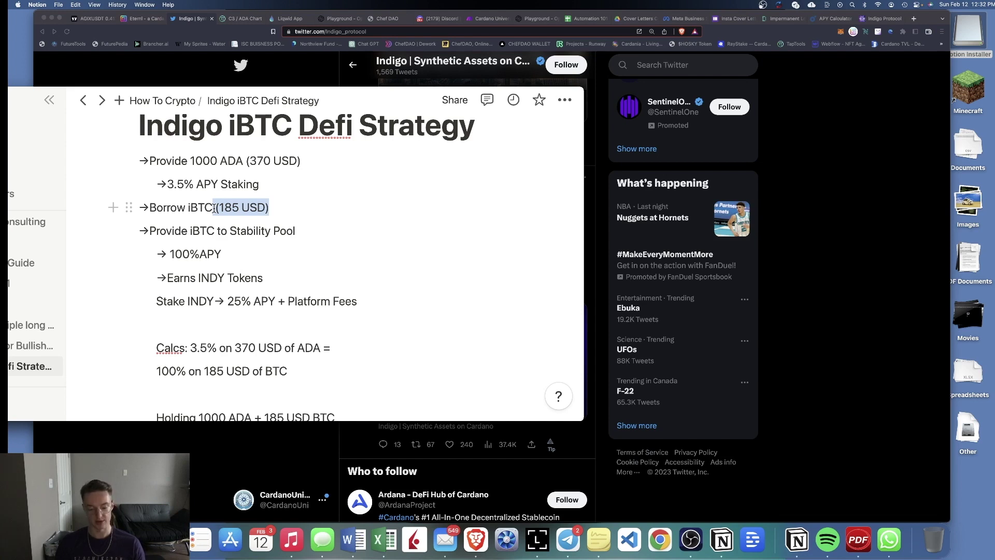
left_click(288, 210)
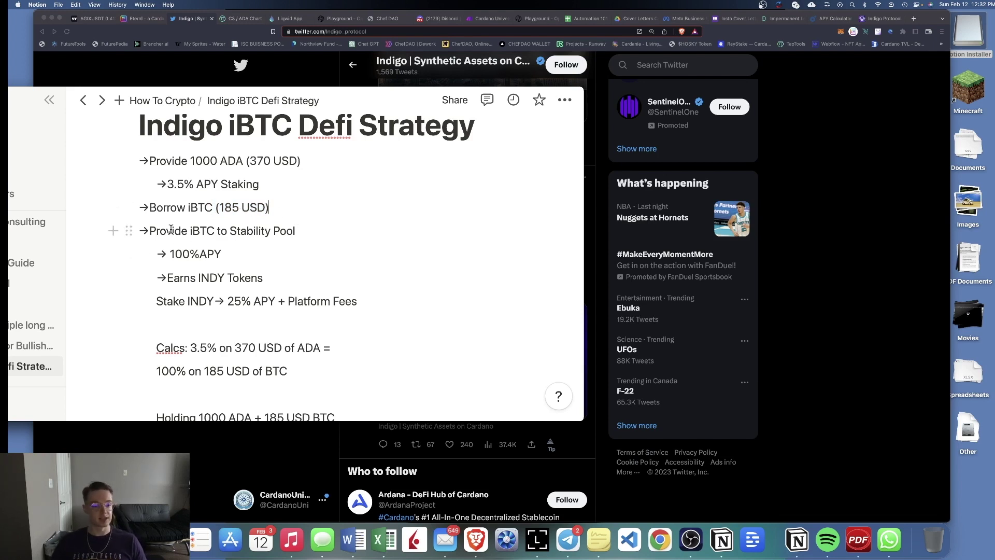
left_click_drag(188, 231, 294, 232)
left_click(223, 255)
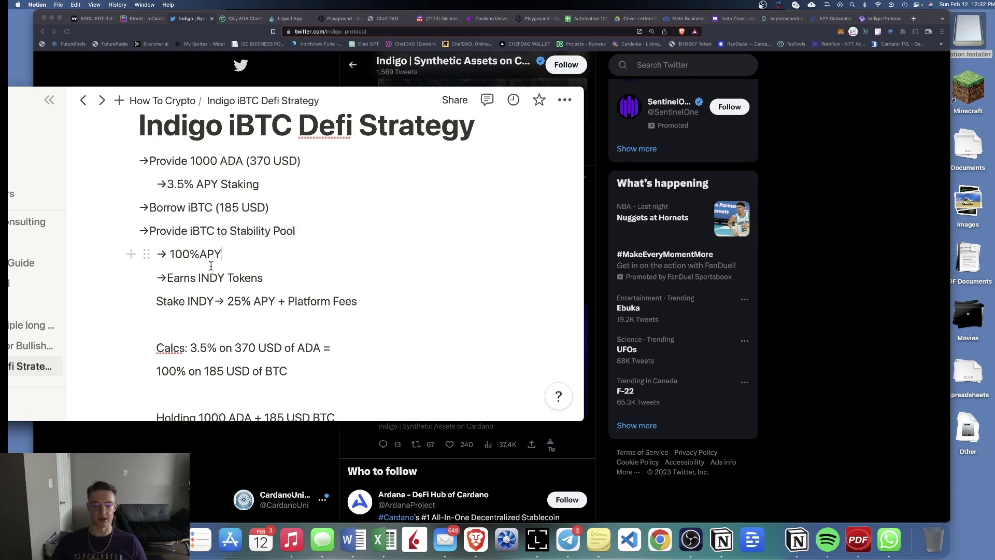
left_click_drag(164, 275, 276, 272)
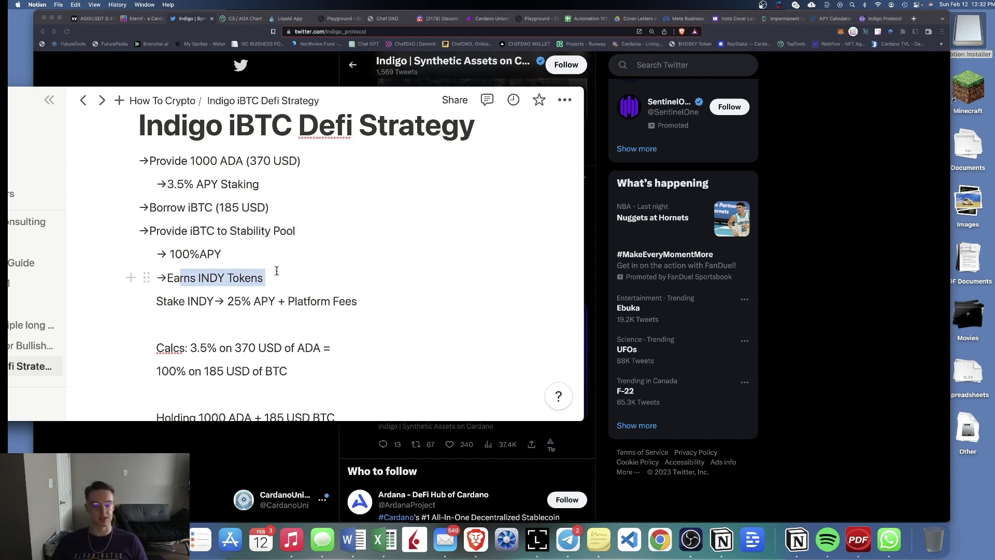
left_click_drag(207, 302, 357, 302)
scroll(289, 351, "down", 2)
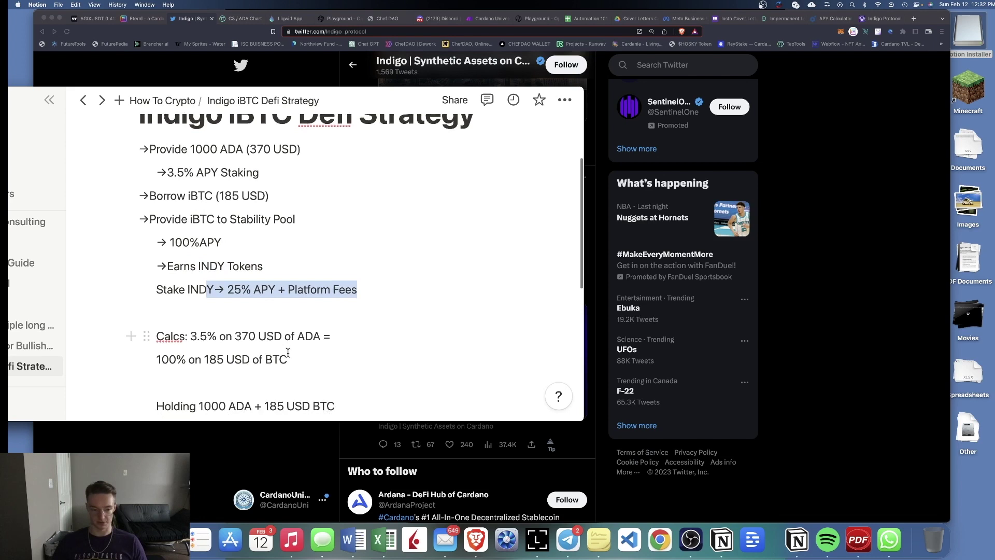
scroll(311, 326, "down", 3)
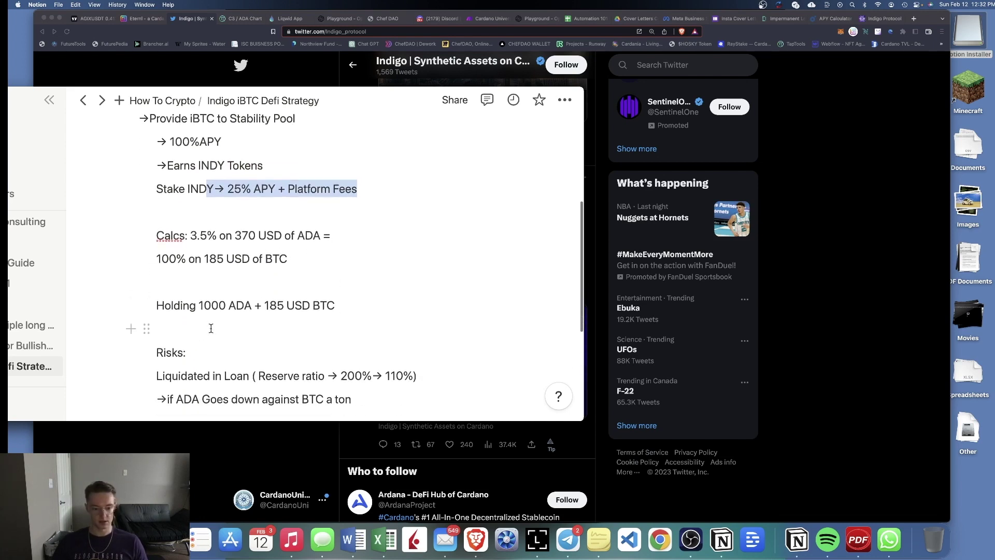
scroll(329, 231, "up", 2)
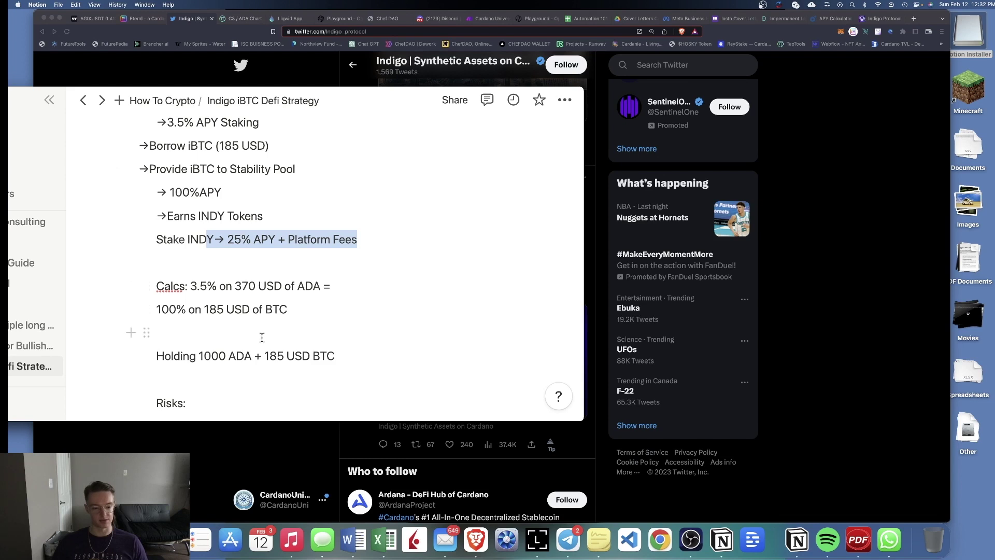
scroll(262, 337, "down", 1)
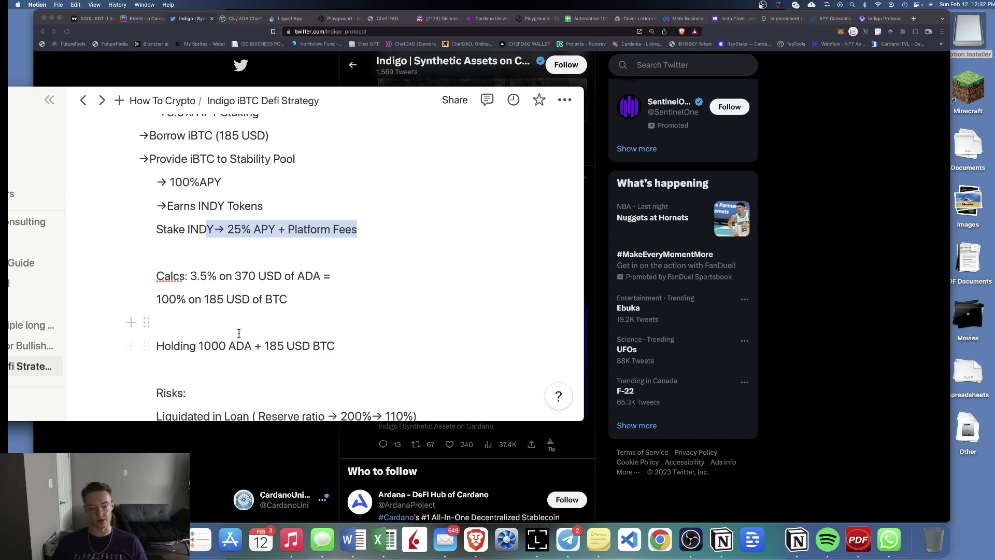
- Delete the Calcs, '100% on 185 USD' and Holding lines, then read through the Risks list
left_click_drag(367, 349, 106, 280)
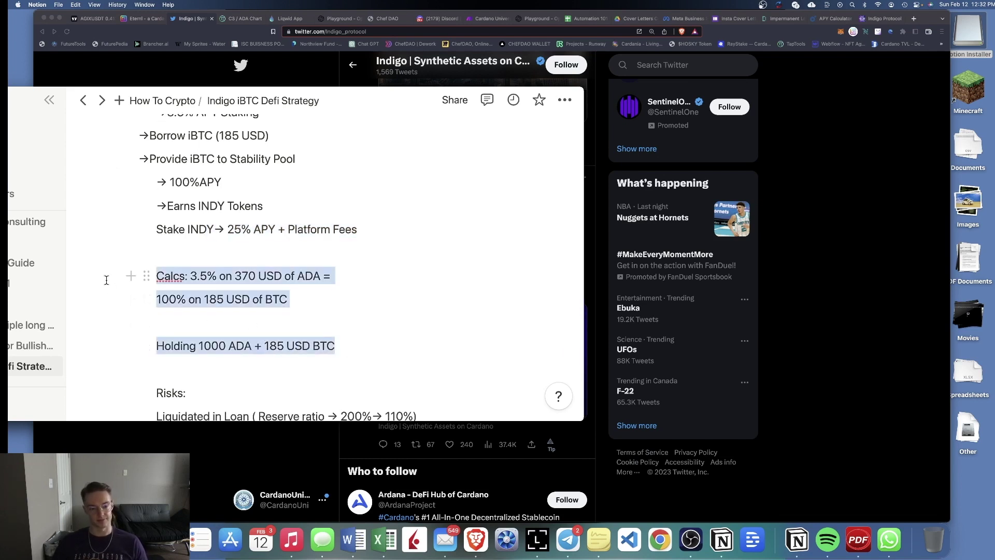
key("BackSpace")
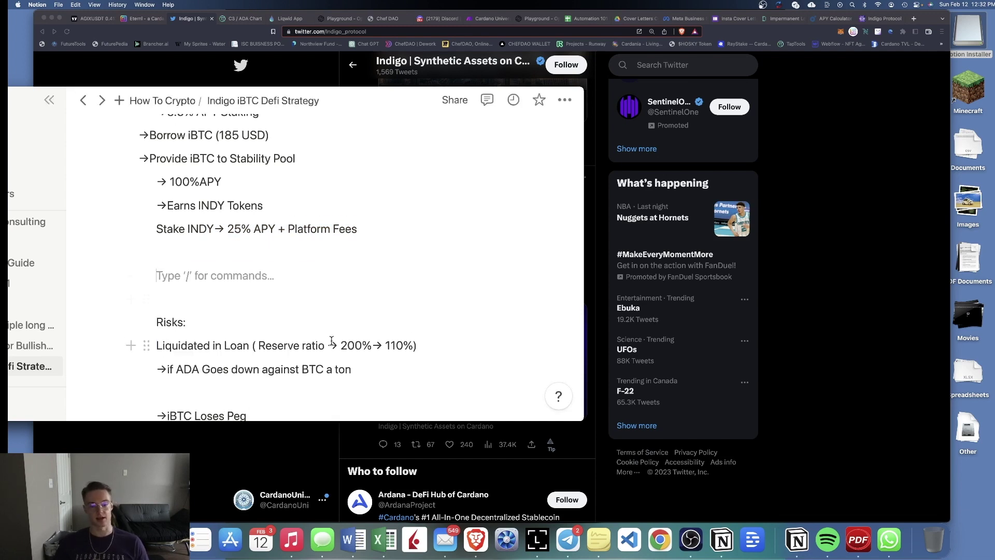
scroll(327, 341, "down", 1)
scroll(301, 342, "down", 3)
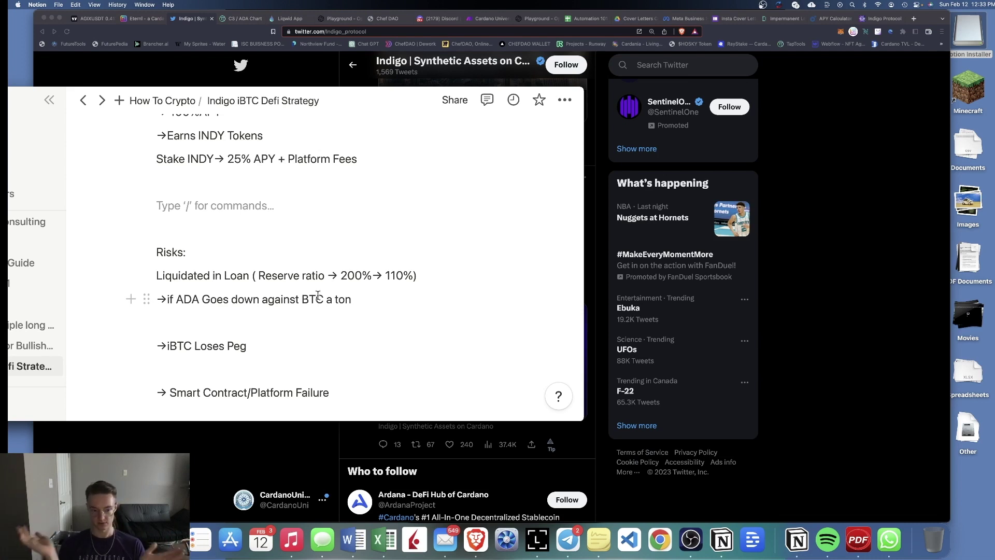
scroll(324, 288, "down", 1)
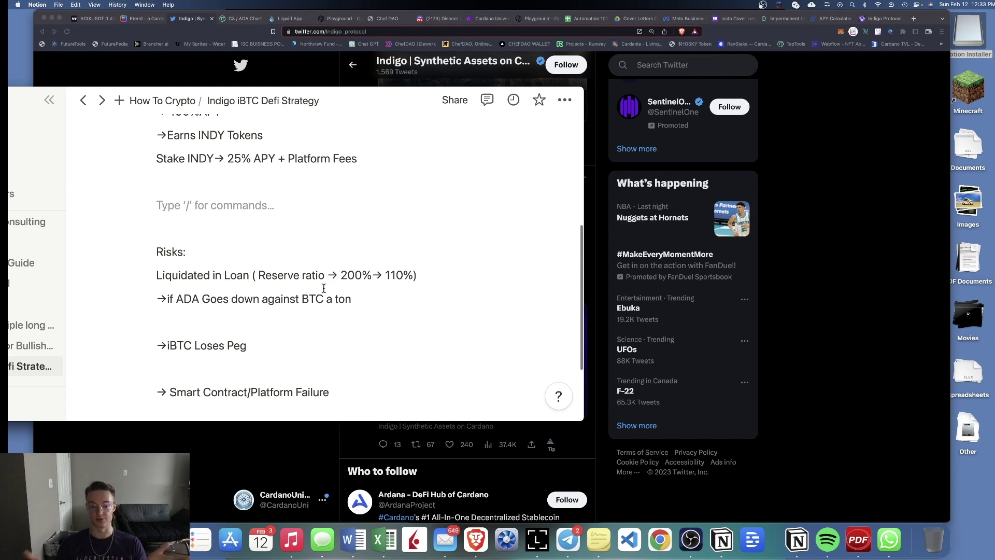
scroll(362, 298, "down", 1)
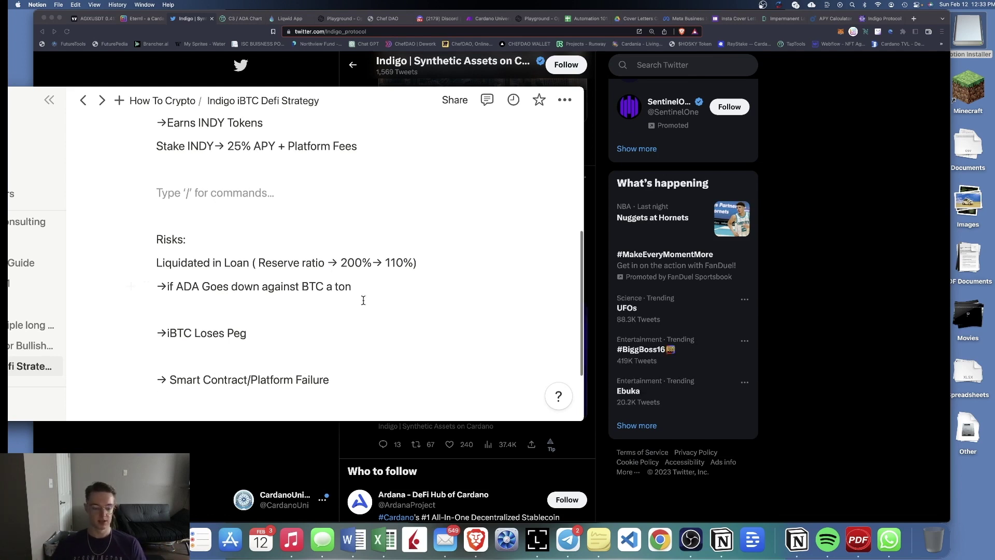
left_click(278, 301)
scroll(278, 301, "up", 1)
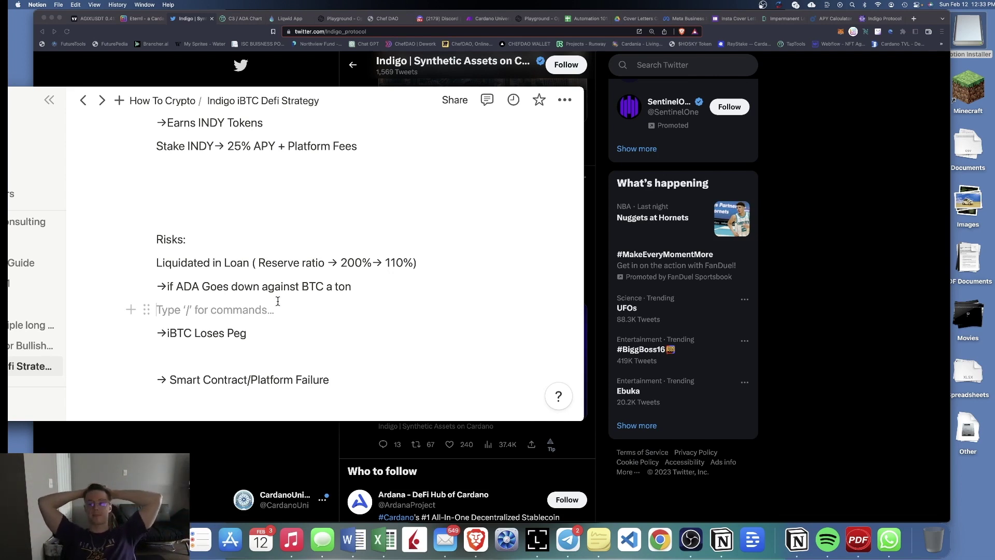
scroll(278, 301, "down", 1)
left_click(248, 325)
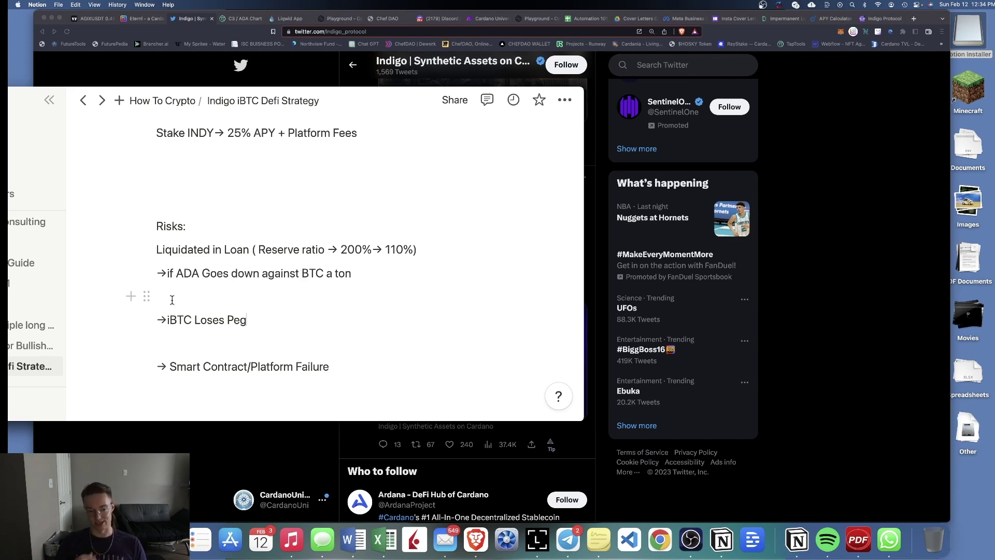
scroll(235, 291, "down", 2)
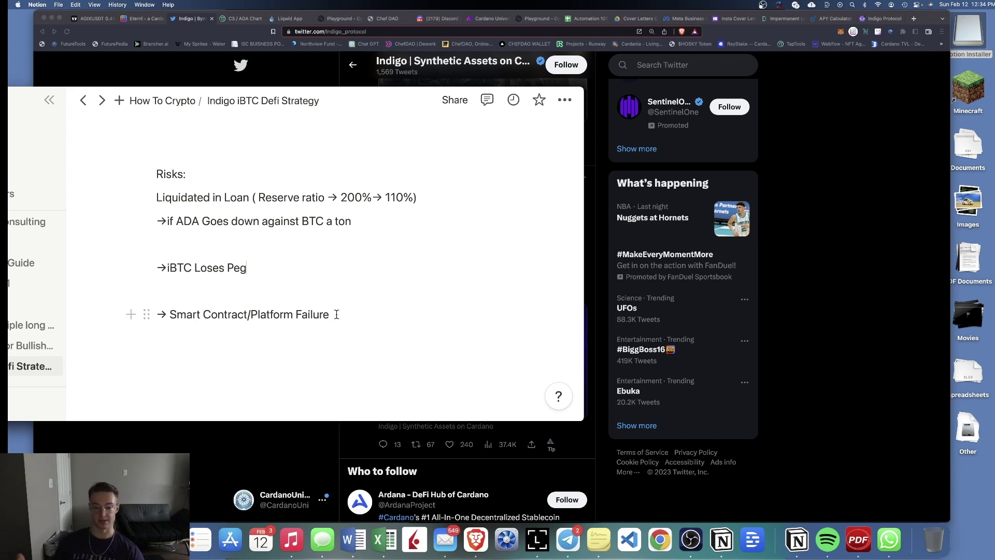
scroll(342, 337, "up", 2)
left_click_drag(349, 363, 156, 324)
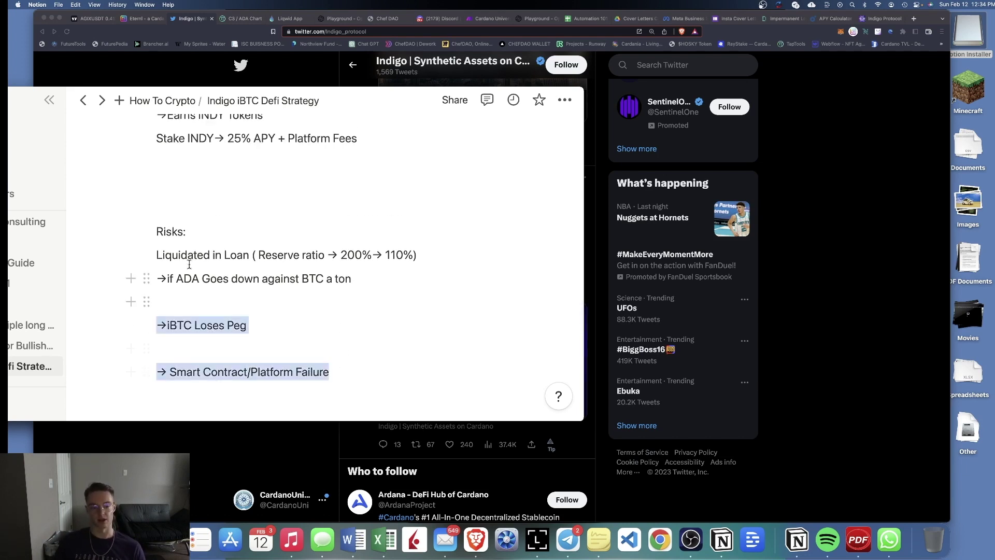
scroll(291, 227, "up", 7)
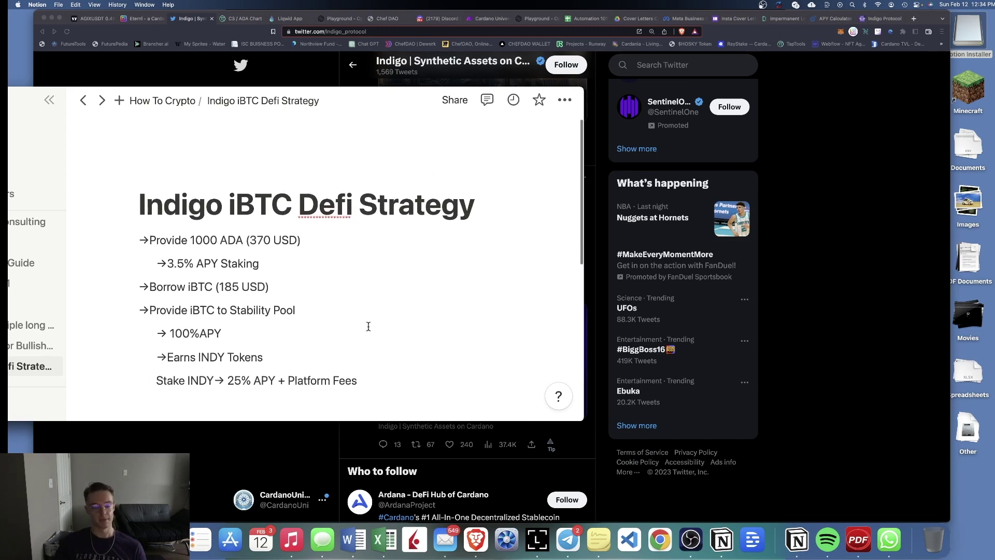